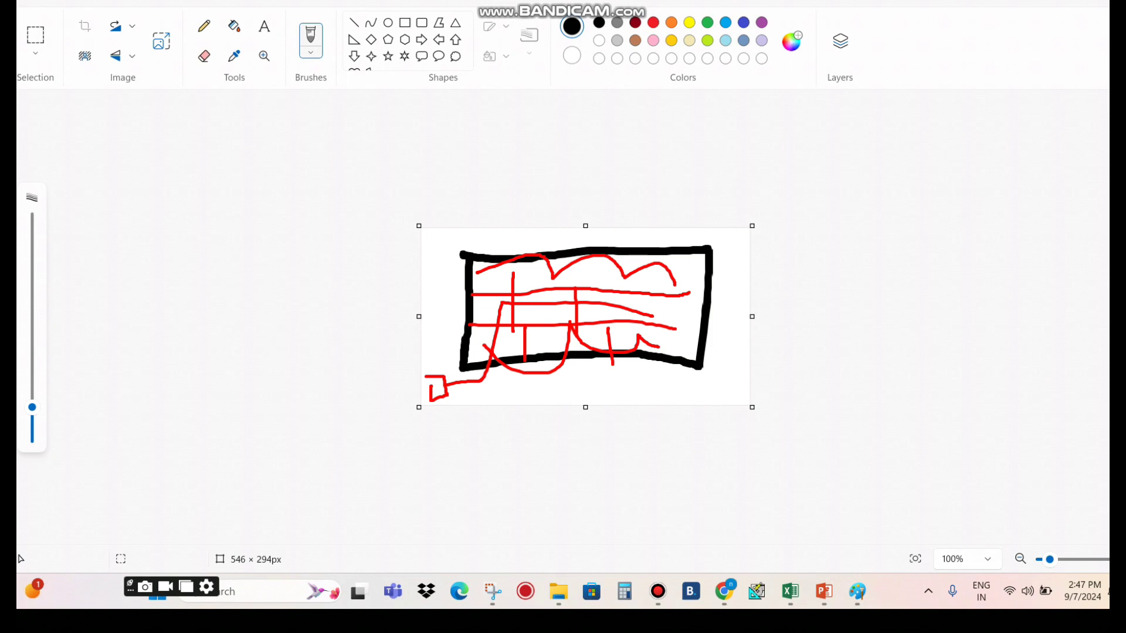
# - Clear the red annotations over the rectangle sketch and switch to the "8. FAHU 01 SELECTION" workbook in Excel
pyautogui.moveTo(458, 378)
pyautogui.mouseDown()
pyautogui.moveTo(459, 394)
pyautogui.moveTo(464, 381)
pyautogui.mouseUp()
pyautogui.press('Escape')
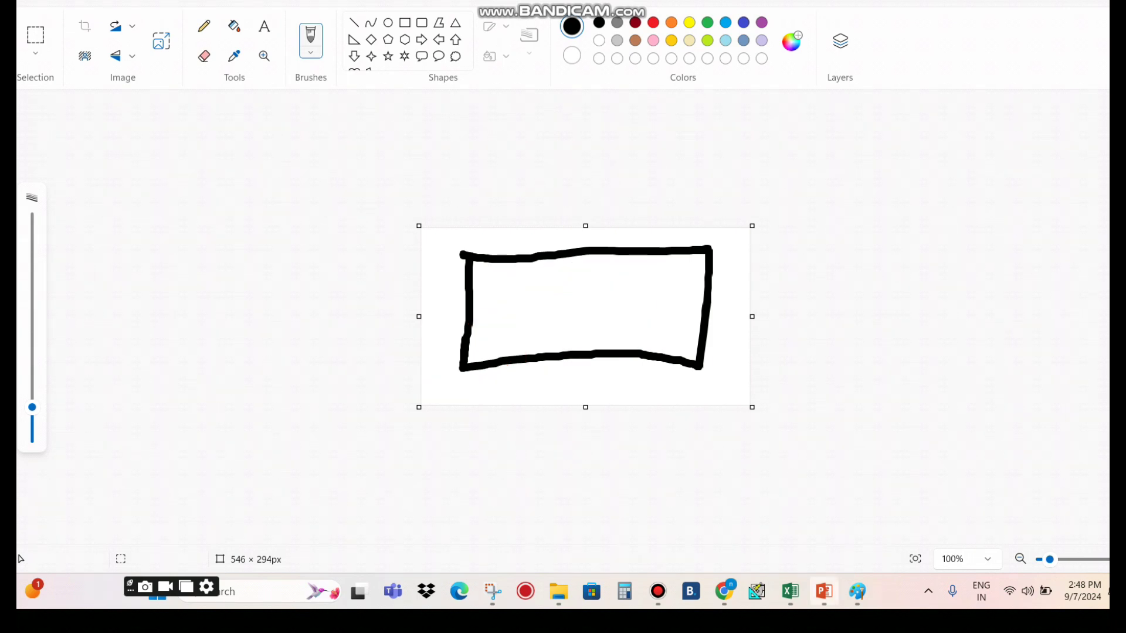
pyautogui.click(824, 591)
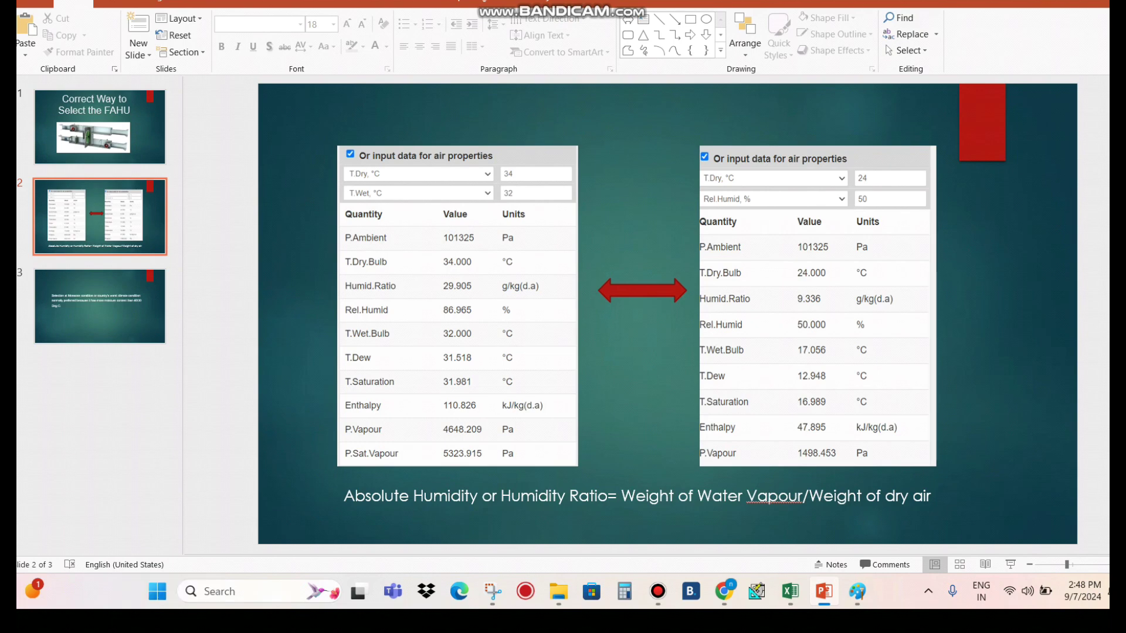
pyautogui.click(824, 591)
pyautogui.click(791, 591)
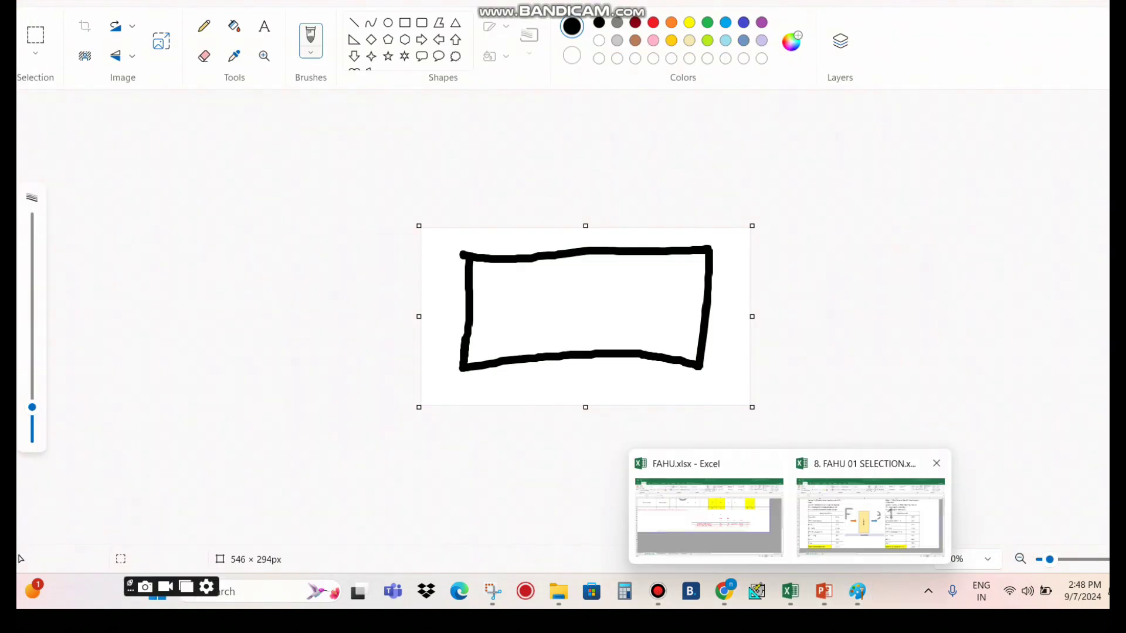
pyautogui.click(870, 516)
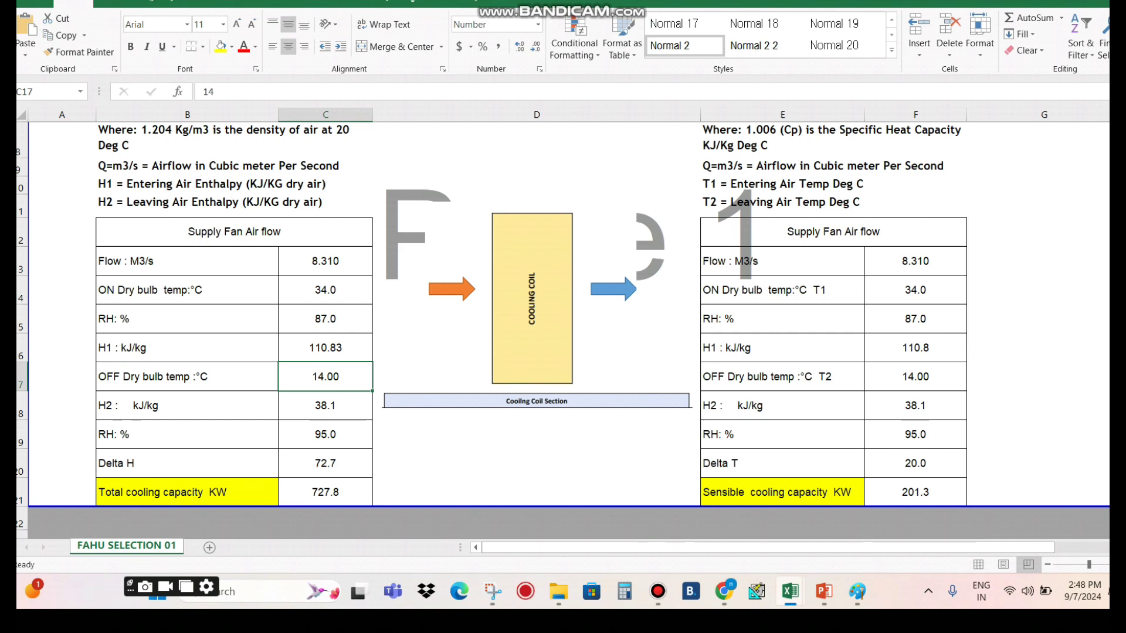
# - Set the OFF dry bulb temperature in the total cooling load table to 20 °C
pyautogui.write('20')
pyautogui.press('Return')
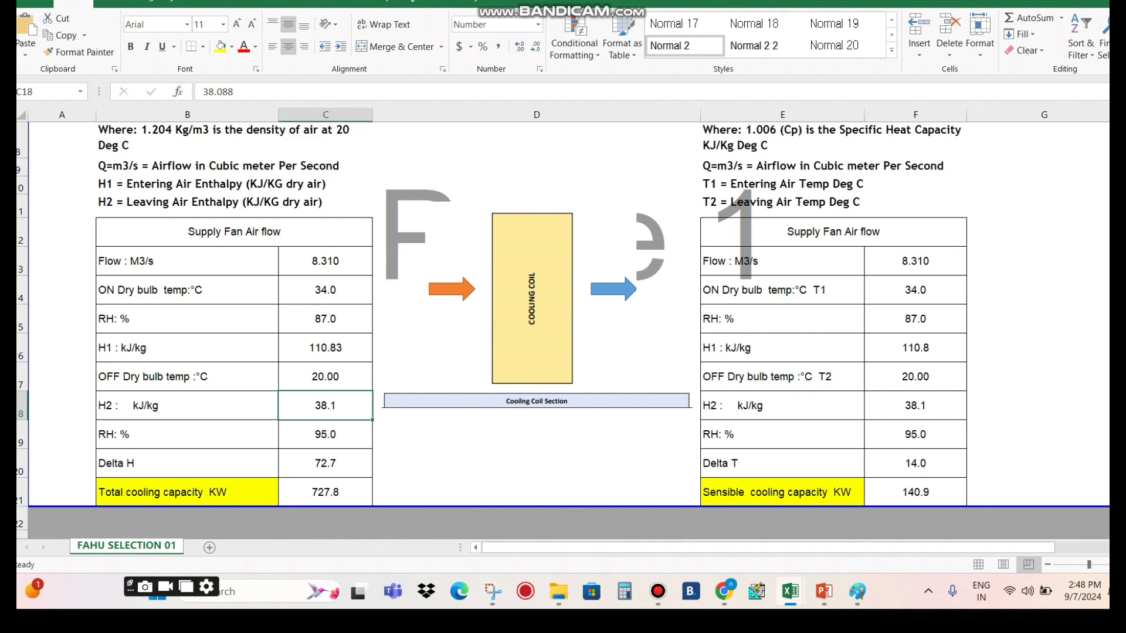
pyautogui.click(325, 377)
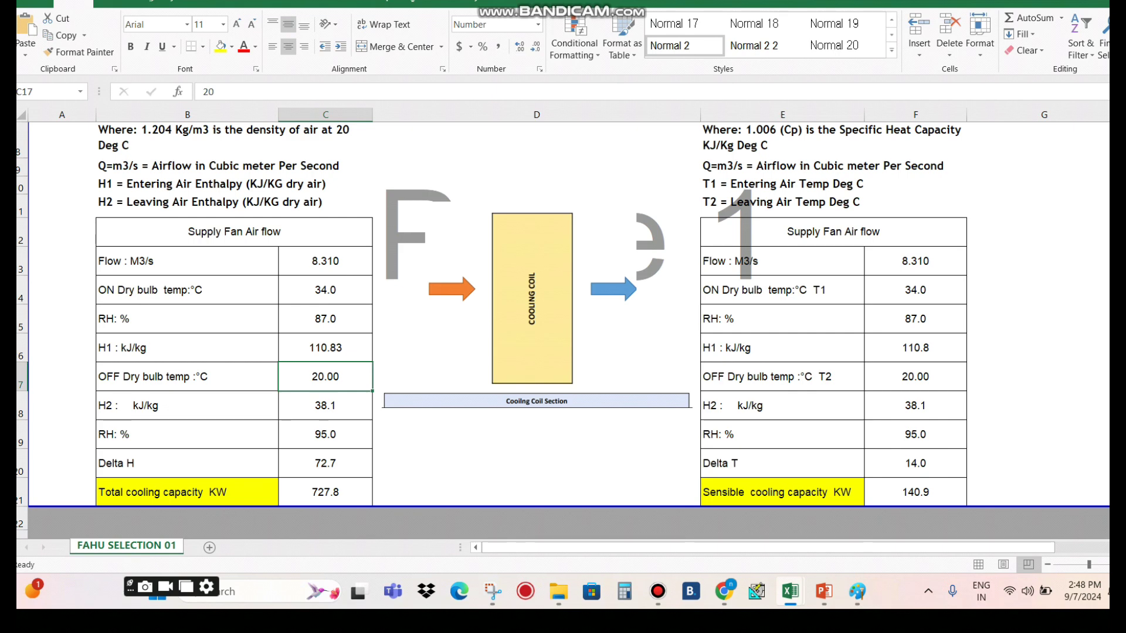
# - Switch to the browser's psychrometric calculator, mark the dry bulb, relative humidity, wet bulb and enthalpy values, and clear the marks
pyautogui.hotkey('alt', 'Tab')
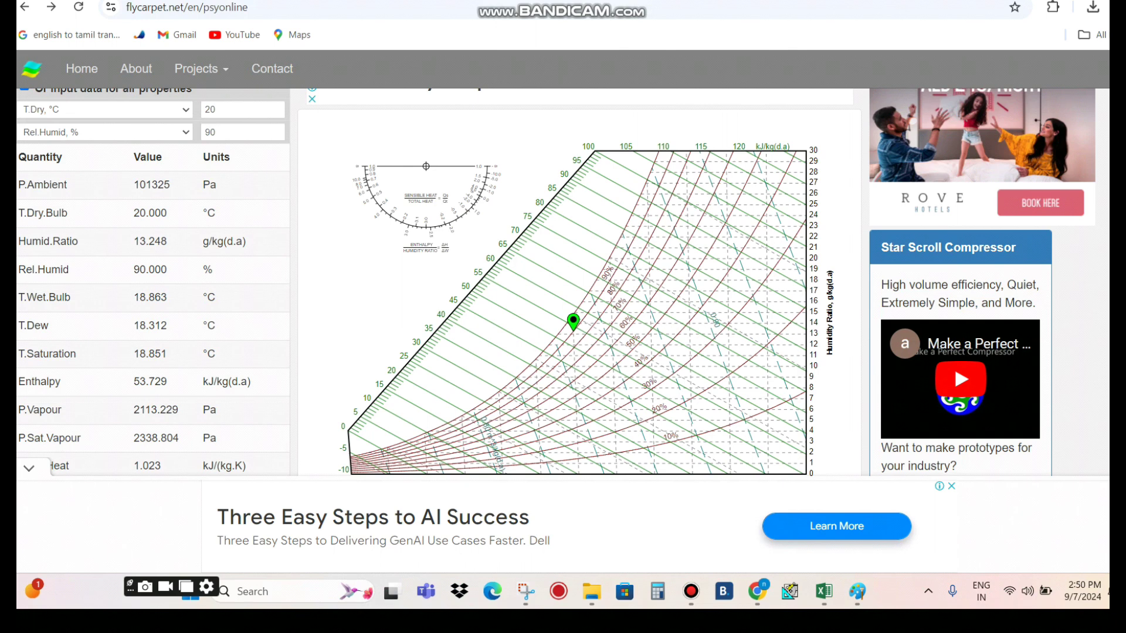
pyautogui.moveTo(220, 111); pyautogui.dragTo(259, 102)
pyautogui.moveTo(102, 124); pyautogui.dragTo(169, 140)
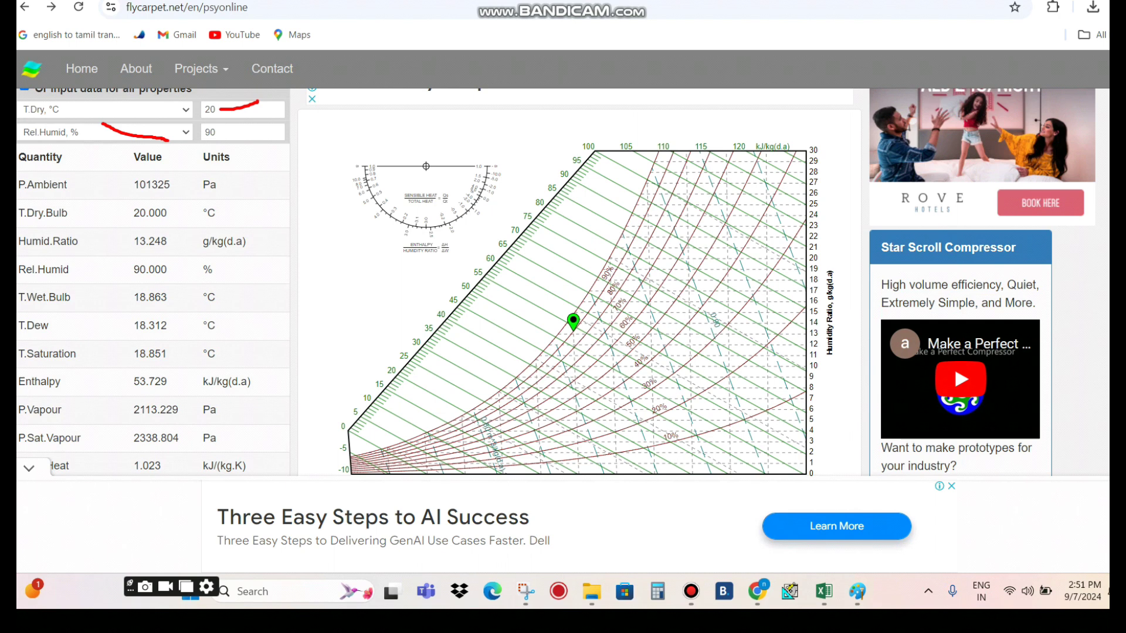
pyautogui.moveTo(237, 137); pyautogui.dragTo(294, 95)
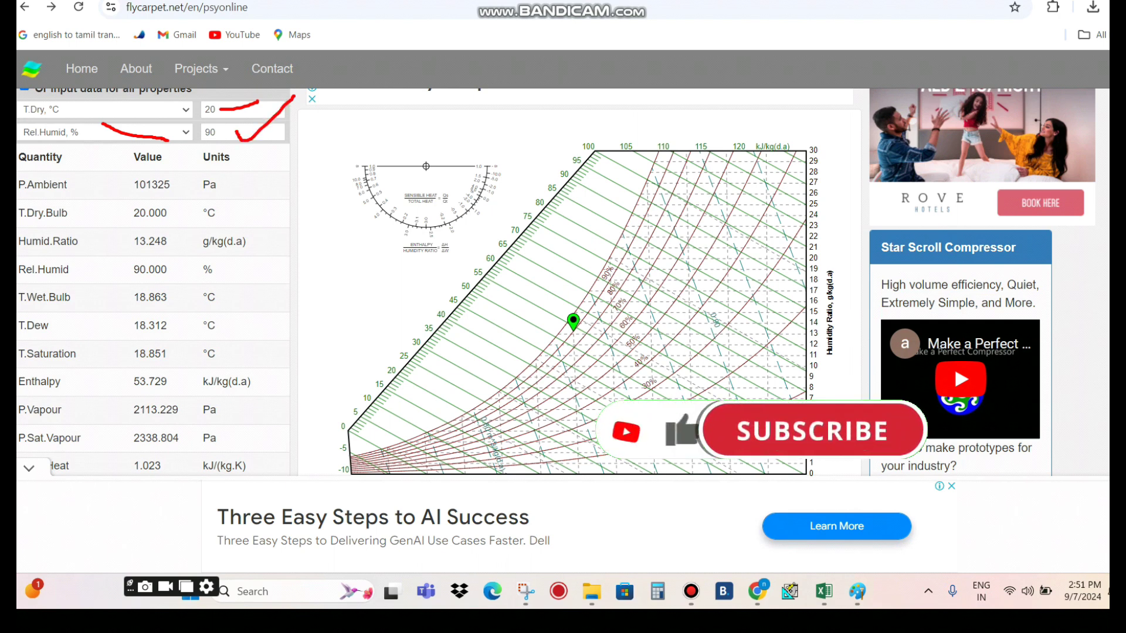
pyautogui.moveTo(225, 112); pyautogui.dragTo(231, 147)
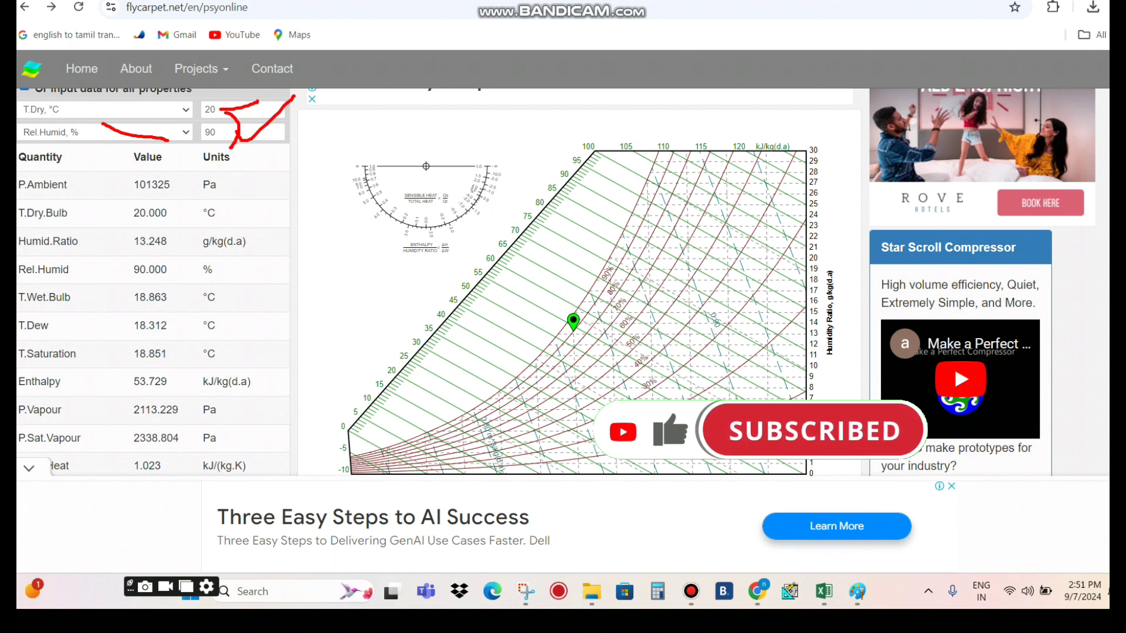
pyautogui.moveTo(220, 298); pyautogui.dragTo(265, 285)
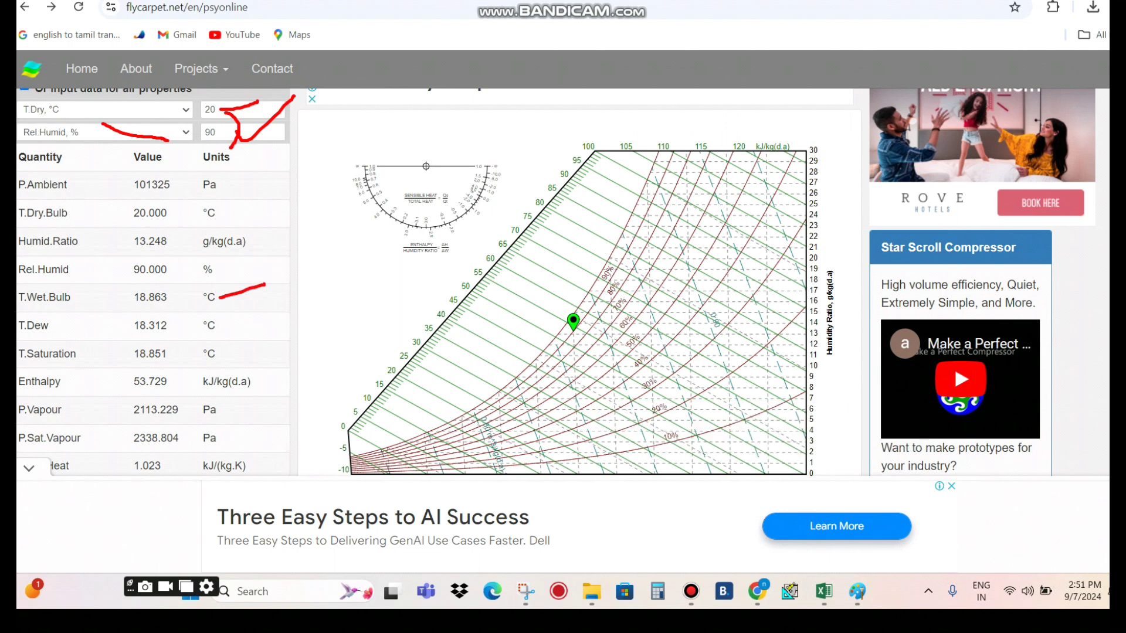
pyautogui.moveTo(118, 395); pyautogui.dragTo(166, 387)
pyautogui.press('Escape')
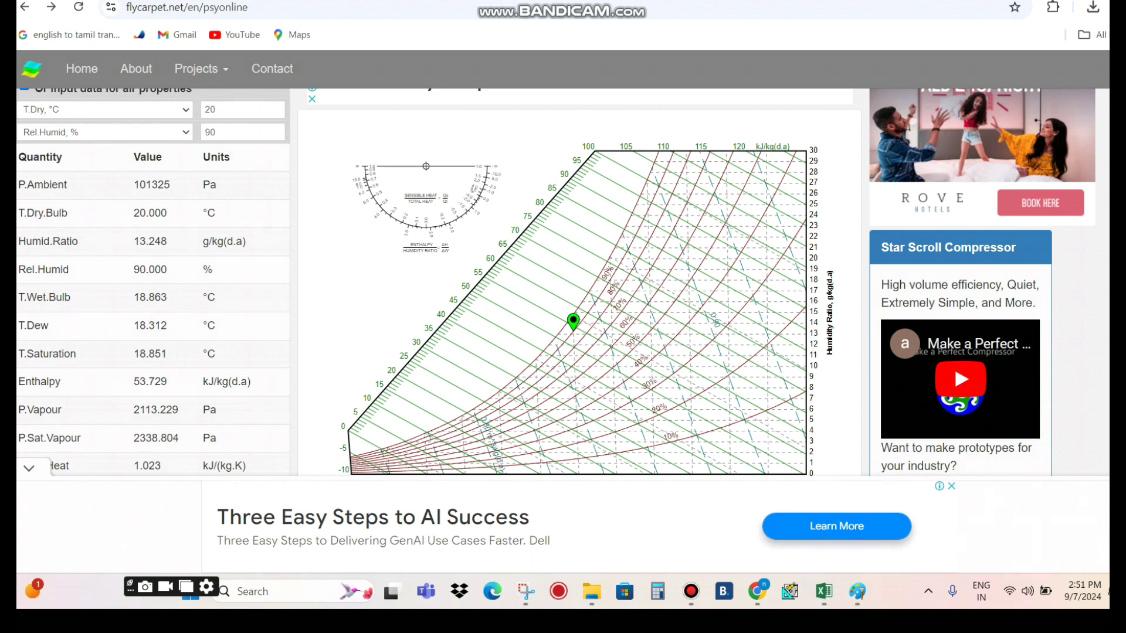
# - Compare the enthalpy in the browser's psychrometric calculator with the H2 and Delta H entries in the Excel workbook
pyautogui.click(824, 591)
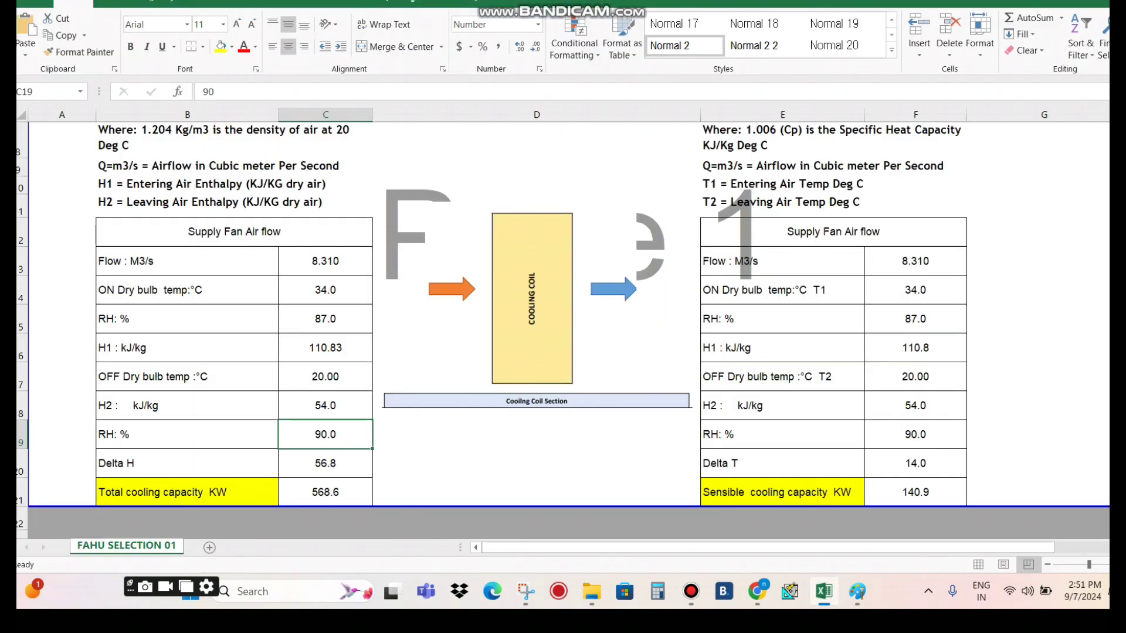
pyautogui.click(326, 463)
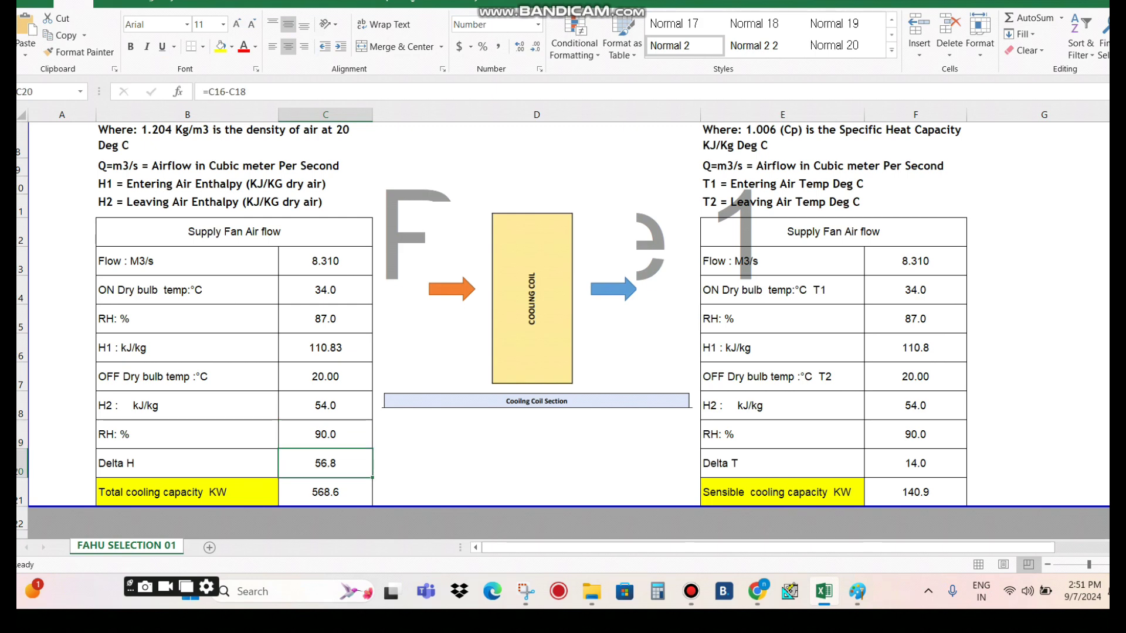
pyautogui.hotkey('alt', 'Tab')
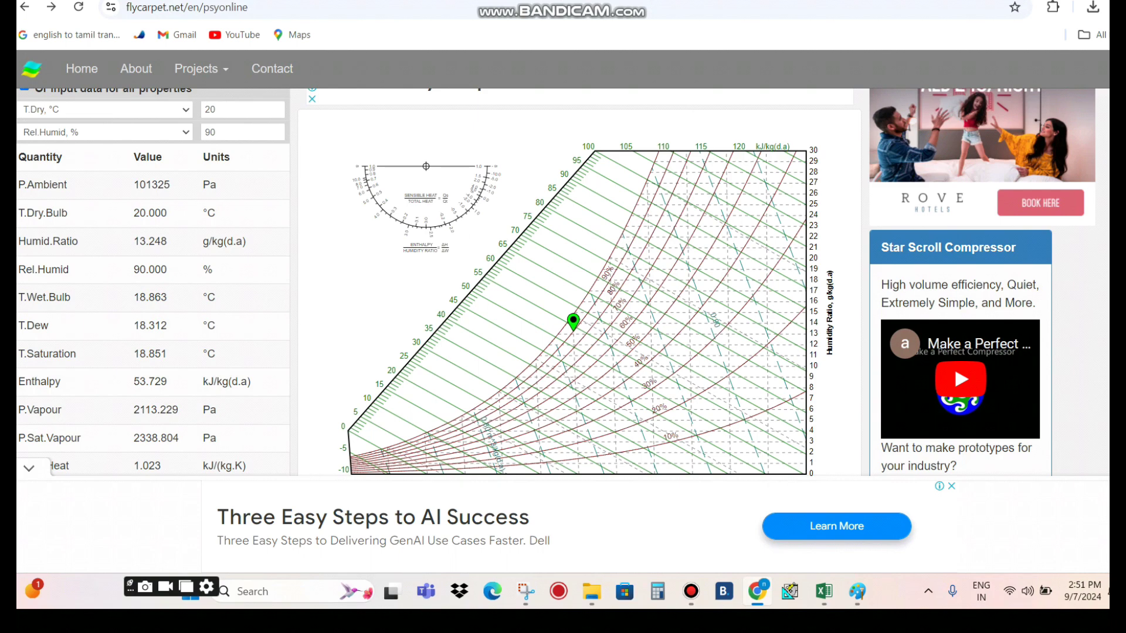
pyautogui.moveTo(140, 382); pyautogui.dragTo(168, 382)
pyautogui.hotkey('alt', 'Tab')
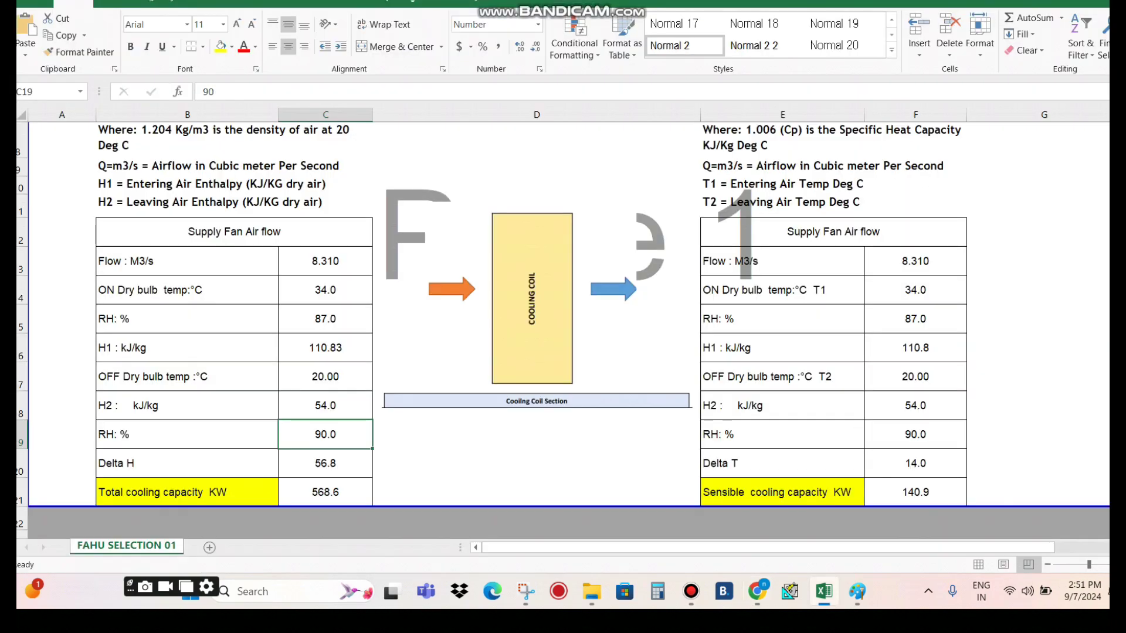
pyautogui.click(326, 463)
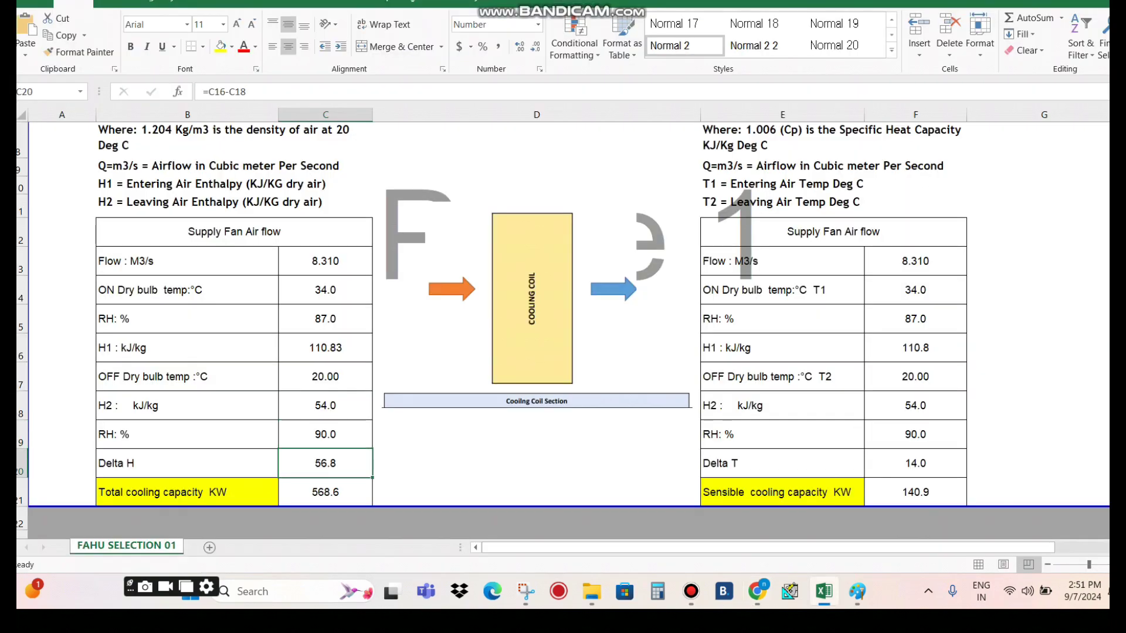
pyautogui.hotkey('alt', 'Tab')
pyautogui.hotkey('alt', 'Tab')
# - Inspect the H2 value and the cell references in the Delta H formula of the total cooling load table
pyautogui.press('Up')
pyautogui.press('Up')
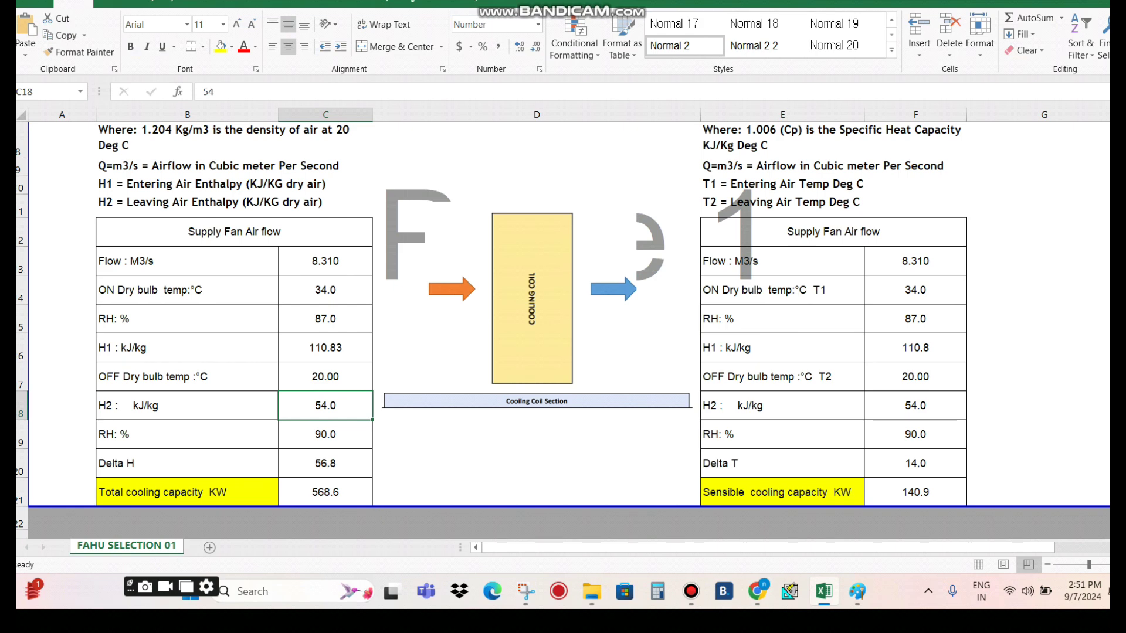
pyautogui.press('Down')
pyautogui.press('Down')
pyautogui.press('F2')
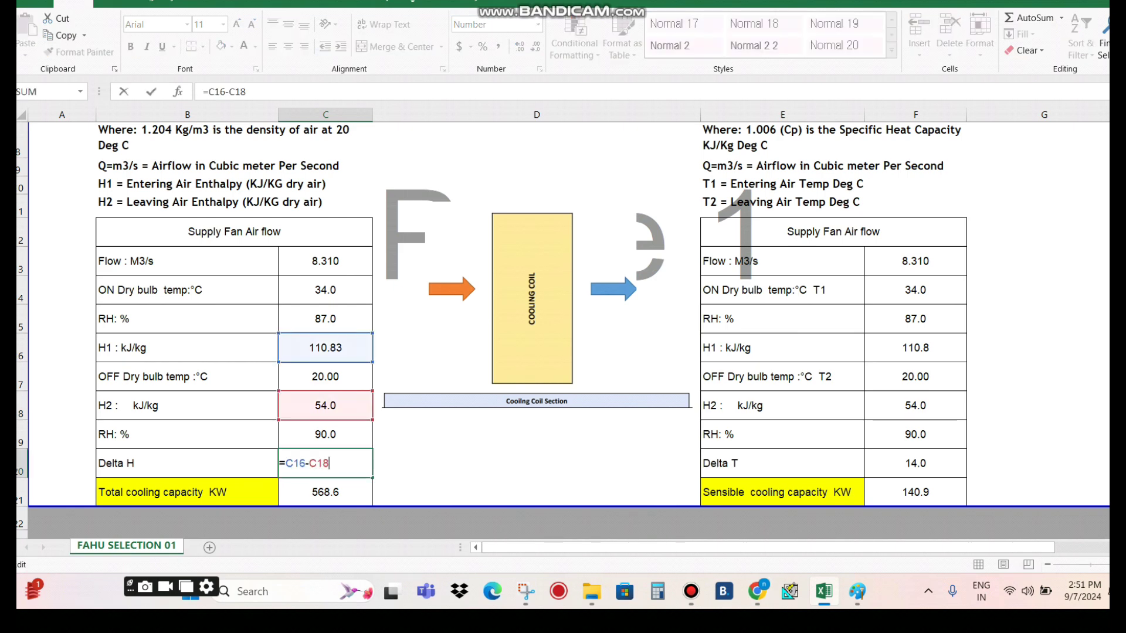
pyautogui.press('Escape')
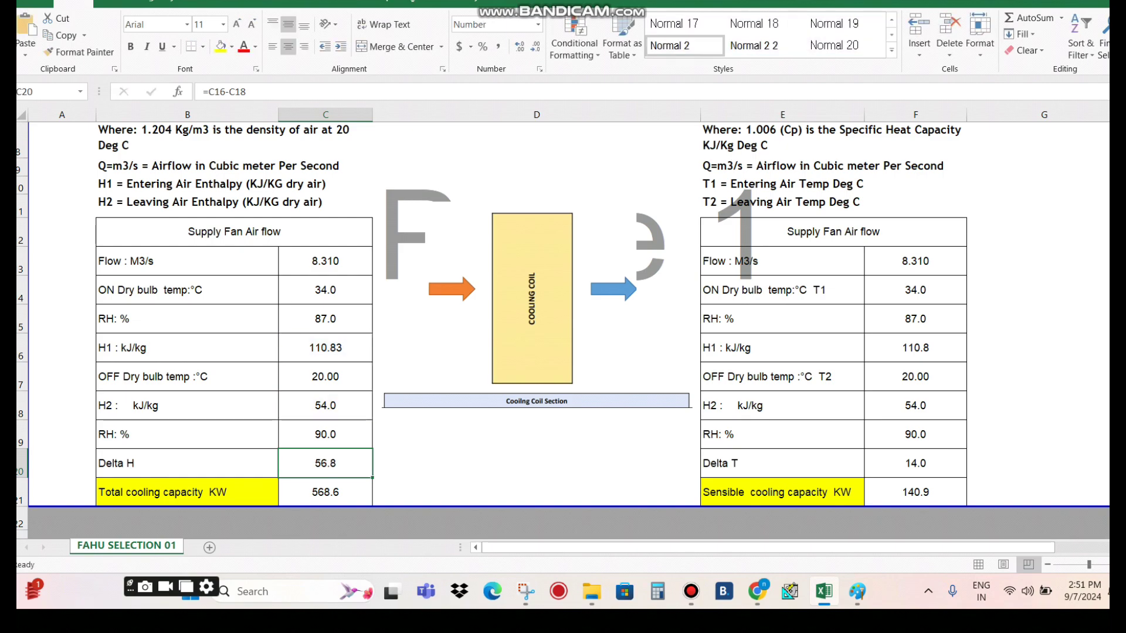
# - Mark the total cooling load formula, air density, enthalpy units and airflow value in red, and clear the marks
pyautogui.scroll(3, 563, 317)
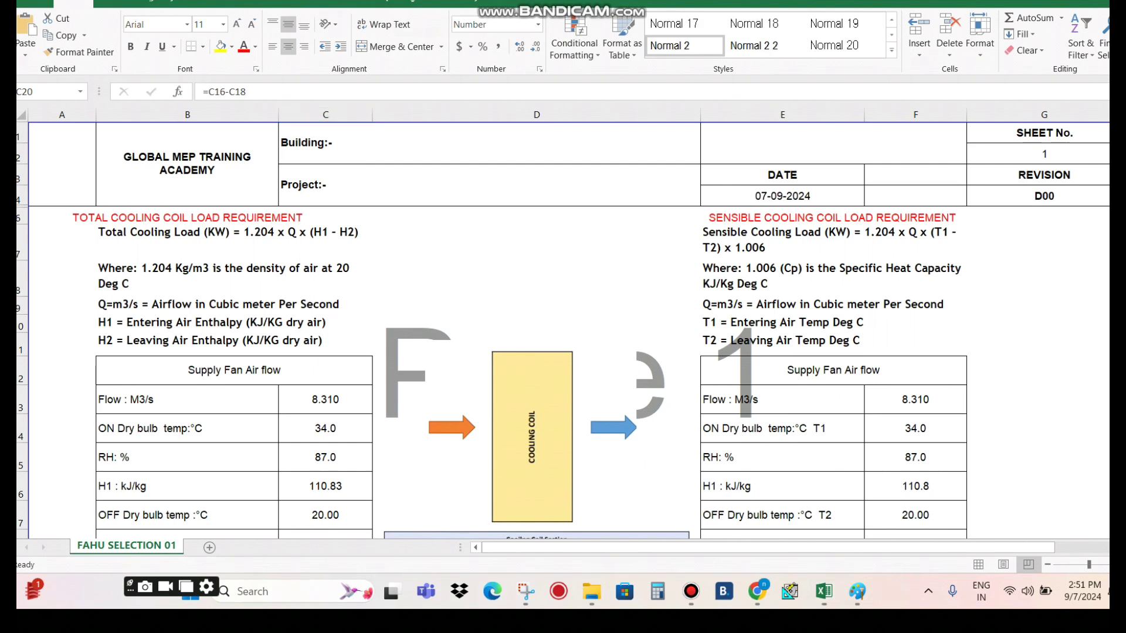
pyautogui.moveTo(239, 241)
pyautogui.mouseDown()
pyautogui.moveTo(300, 245)
pyautogui.moveTo(273, 251)
pyautogui.mouseUp()
pyautogui.moveTo(346, 396); pyautogui.dragTo(402, 350)
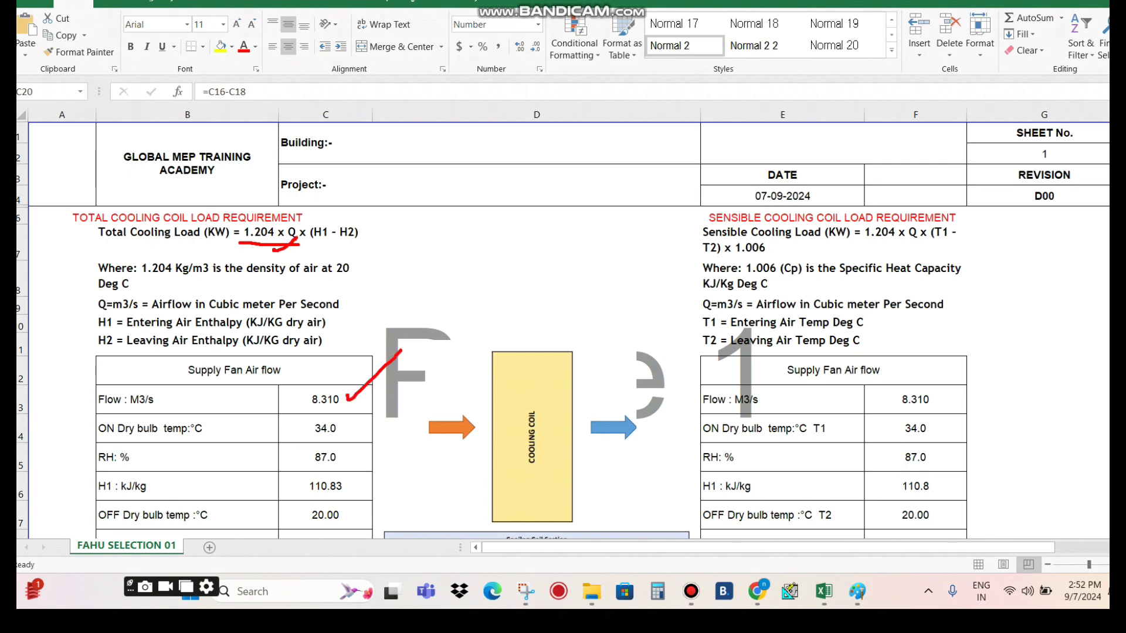
pyautogui.moveTo(316, 247); pyautogui.dragTo(355, 240)
pyautogui.moveTo(242, 332)
pyautogui.mouseDown()
pyautogui.moveTo(268, 329)
pyautogui.moveTo(256, 352)
pyautogui.moveTo(284, 346)
pyautogui.mouseUp()
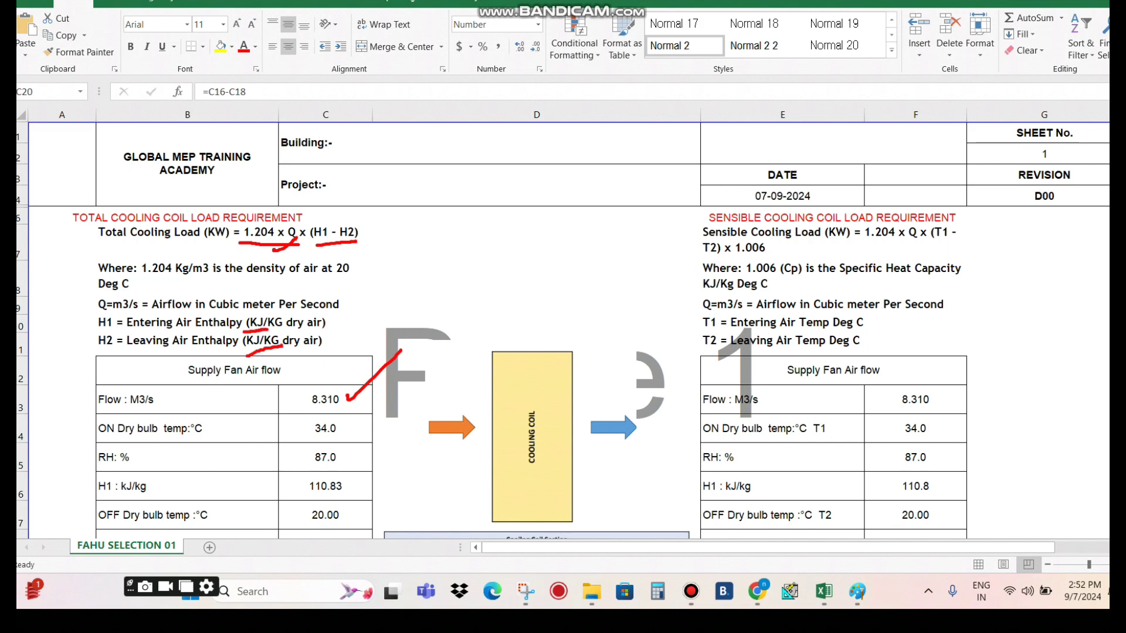
pyautogui.moveTo(243, 247); pyautogui.dragTo(276, 241)
pyautogui.moveTo(224, 283); pyautogui.dragTo(337, 287)
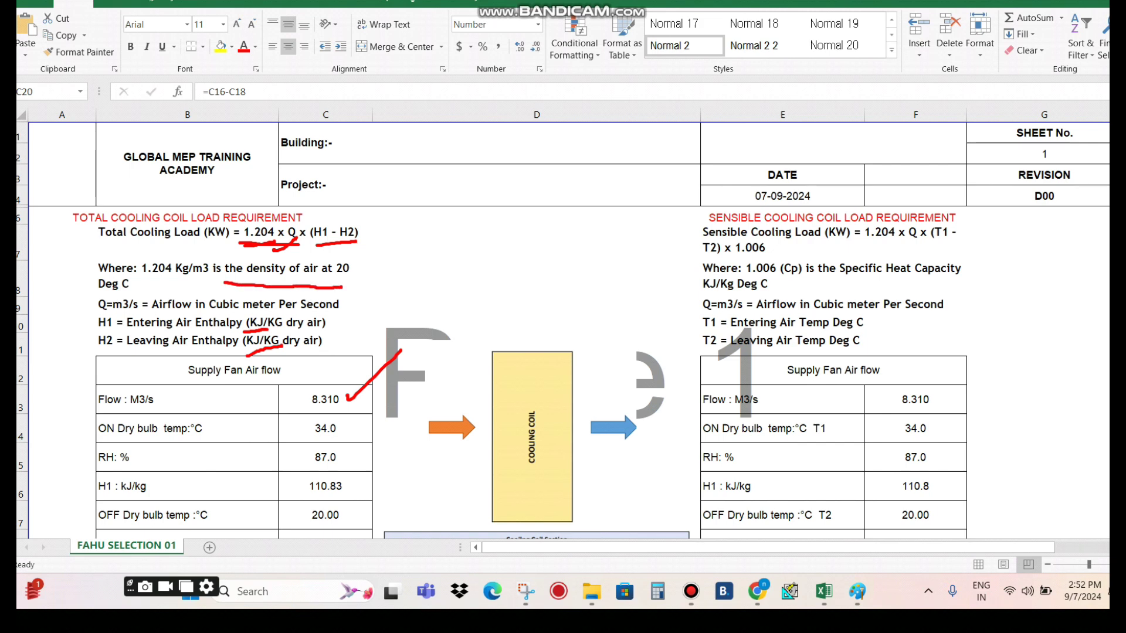
pyautogui.press('Escape')
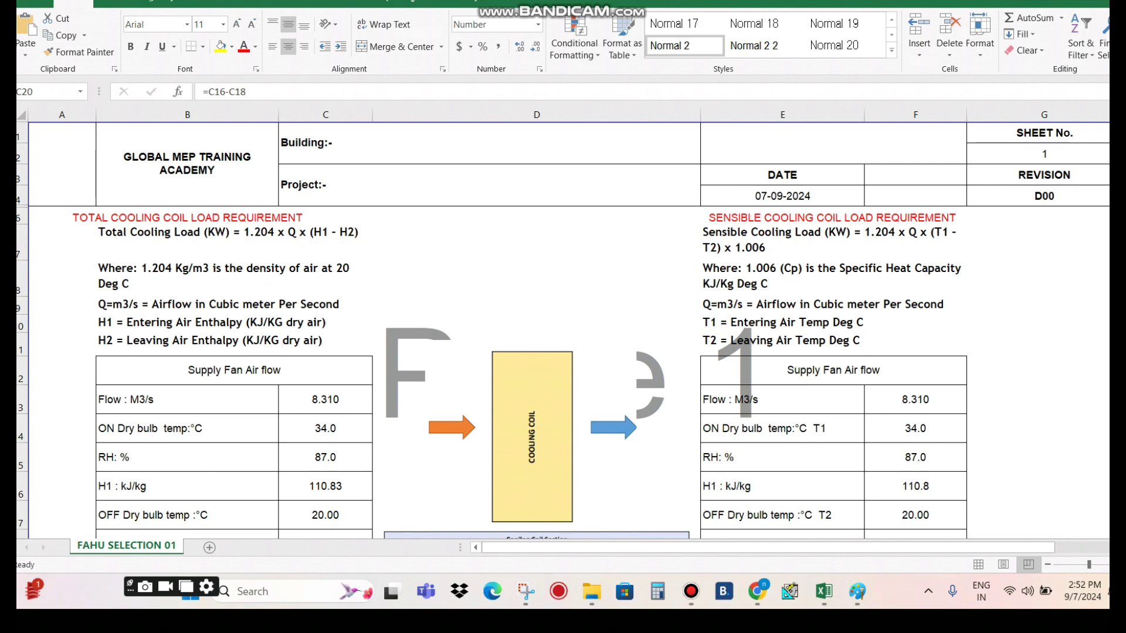
pyautogui.press('Escape')
# - Inspect the total cooling capacity formula and the airflow and Delta H cells it refers to
pyautogui.scroll(-6, 563, 328)
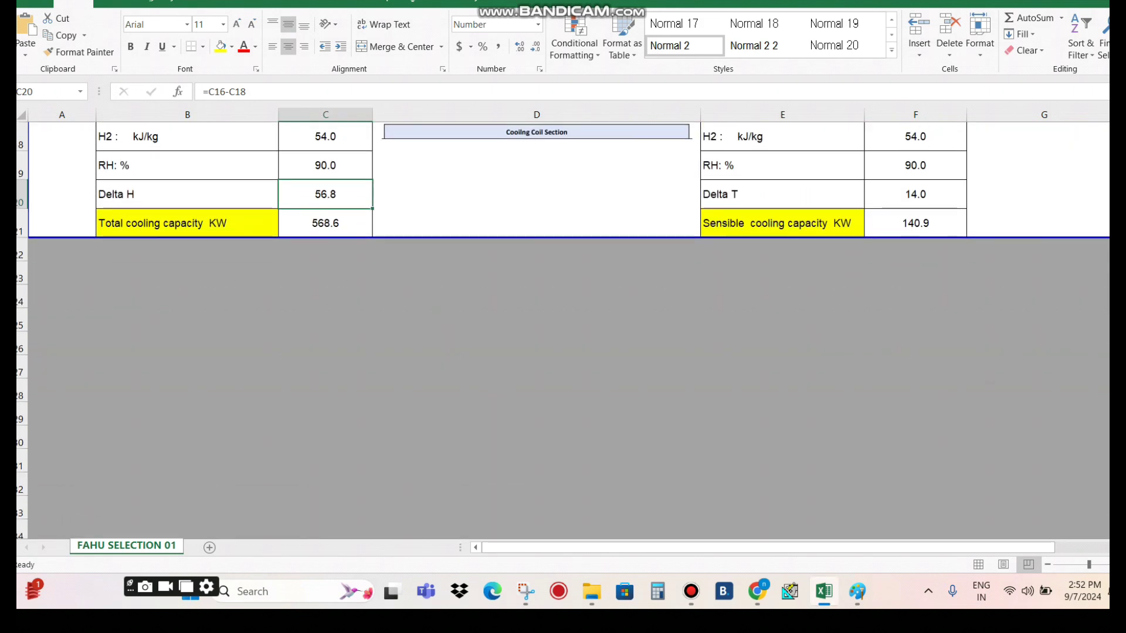
pyautogui.scroll(3, 563, 329)
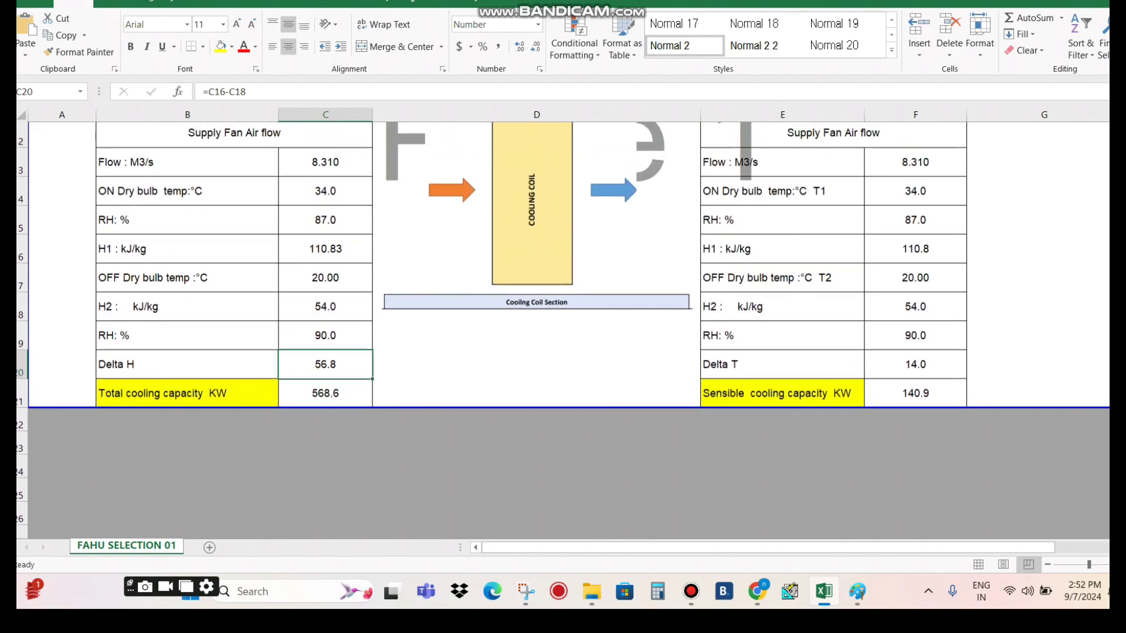
pyautogui.scroll(1, 563, 328)
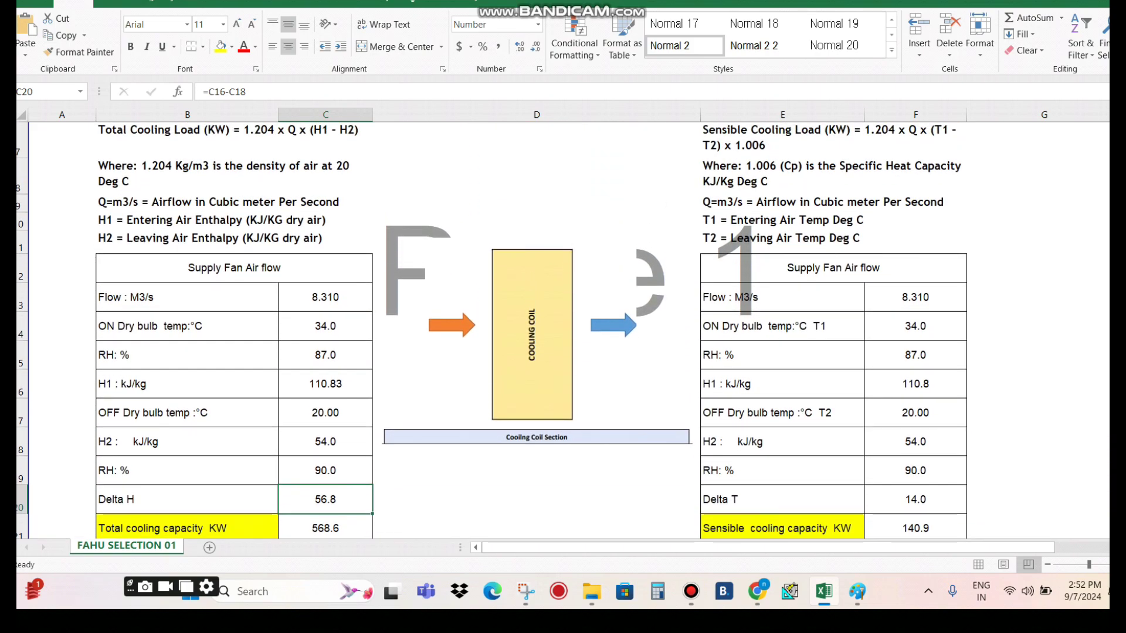
pyautogui.doubleClick(315, 528)
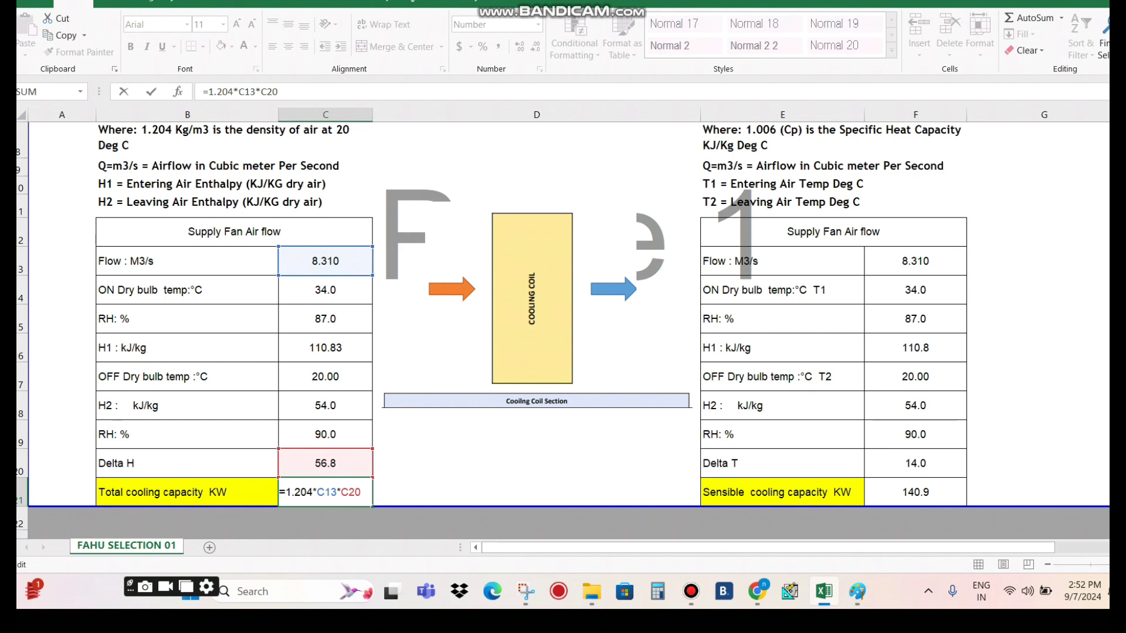
pyautogui.doubleClick(327, 492)
pyautogui.press('Escape')
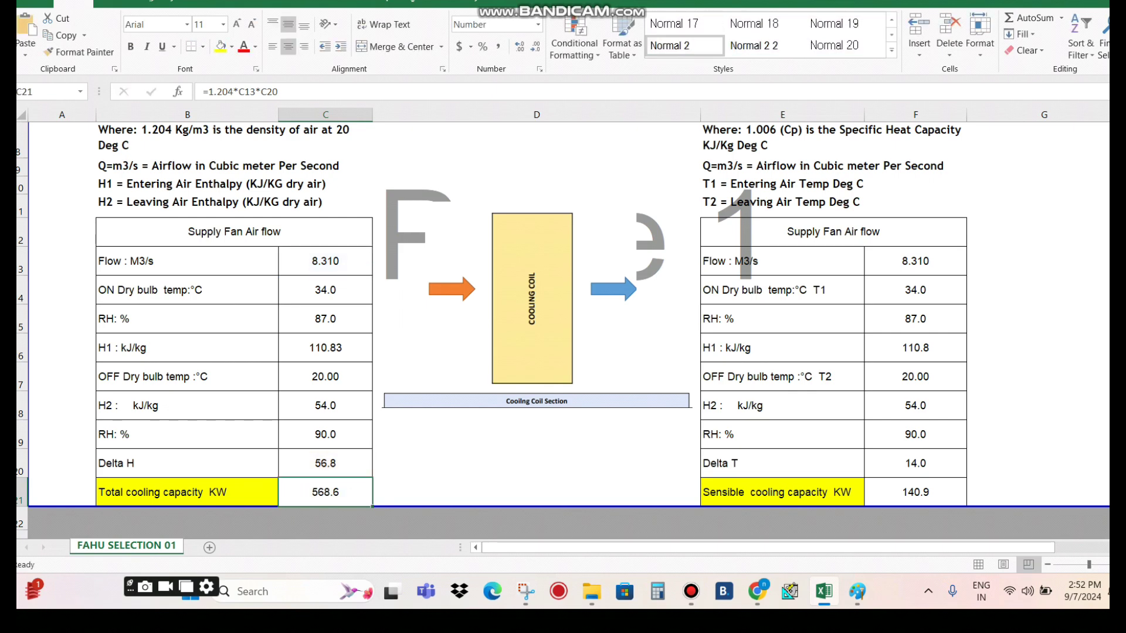
pyautogui.click(188, 492)
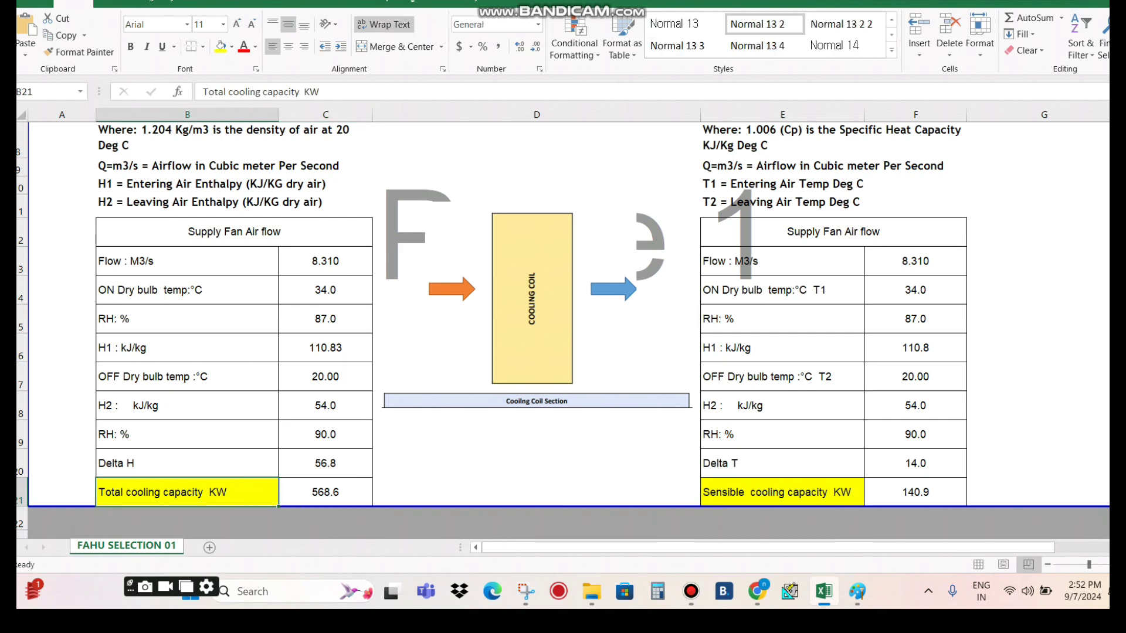
# - Examine the sensible cooling capacity formula, the sensible cooling load equation and the airflow cell of that table
pyautogui.click(916, 493)
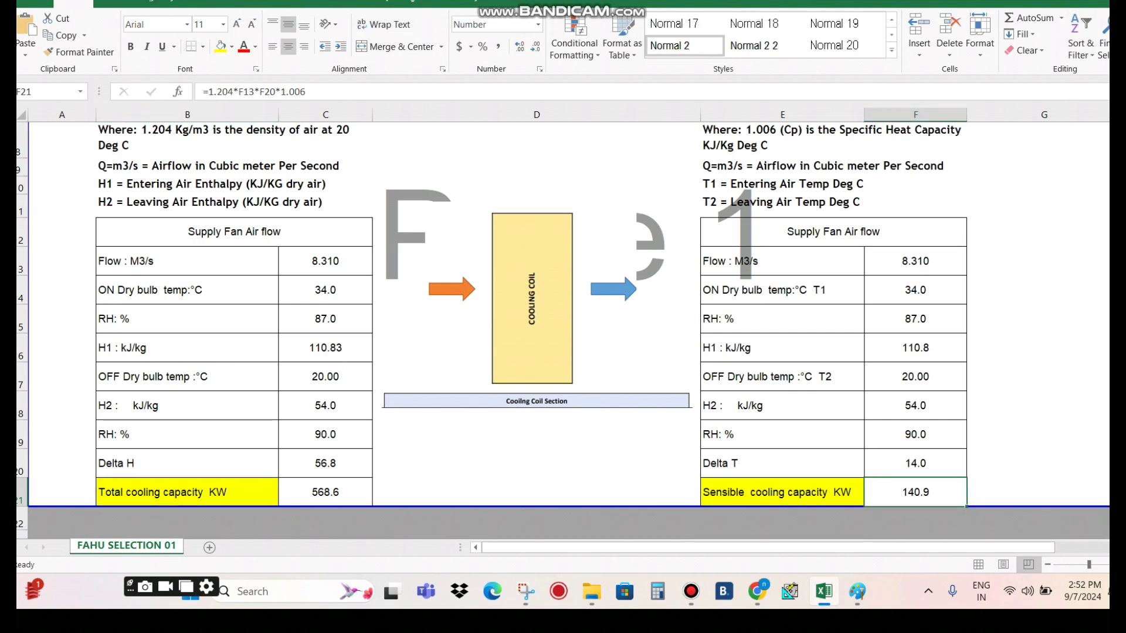
pyautogui.scroll(2, 563, 352)
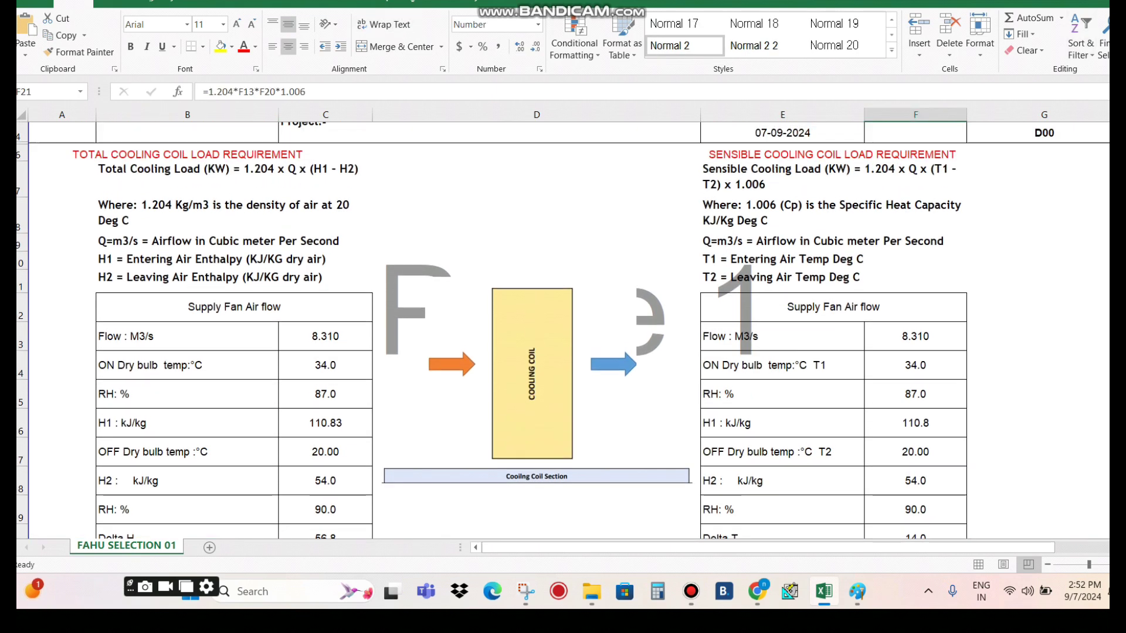
pyautogui.click(833, 179)
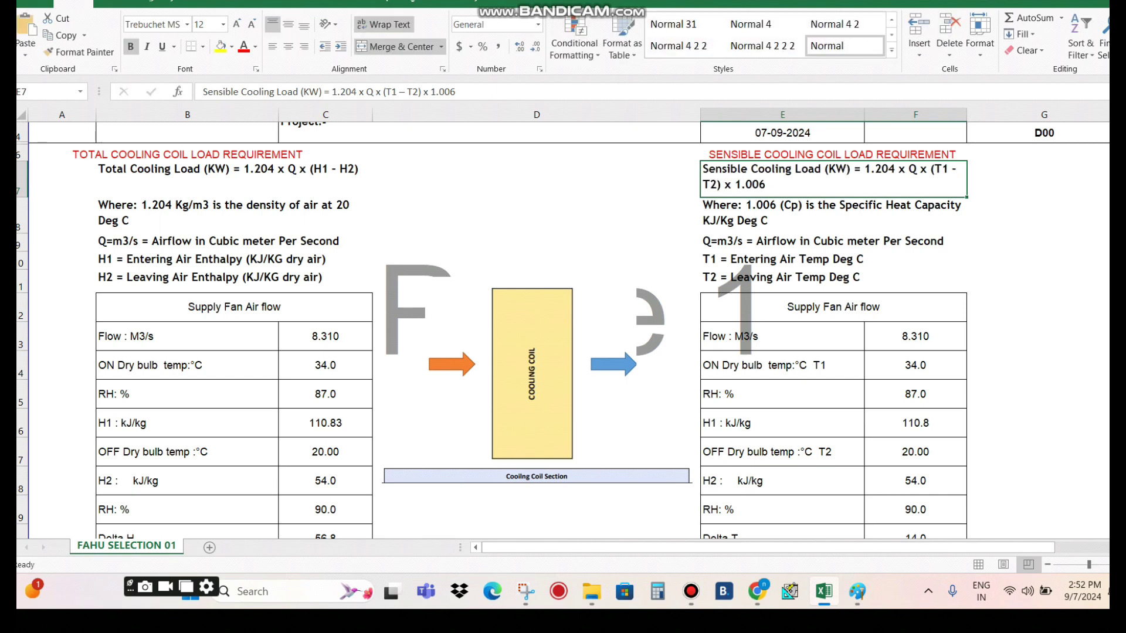
pyautogui.click(915, 337)
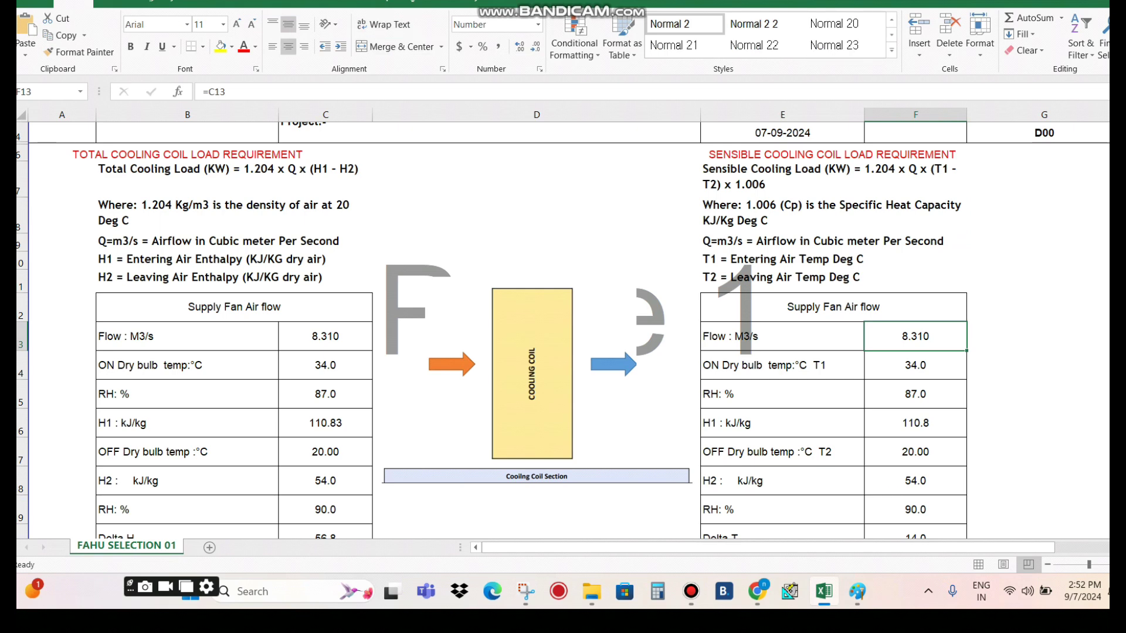
# - Compare the total and sensible cooling load equations, and examine the T1, T2 and specific heat capacity definitions of the sensible equation
pyautogui.click(833, 180)
pyautogui.click(234, 180)
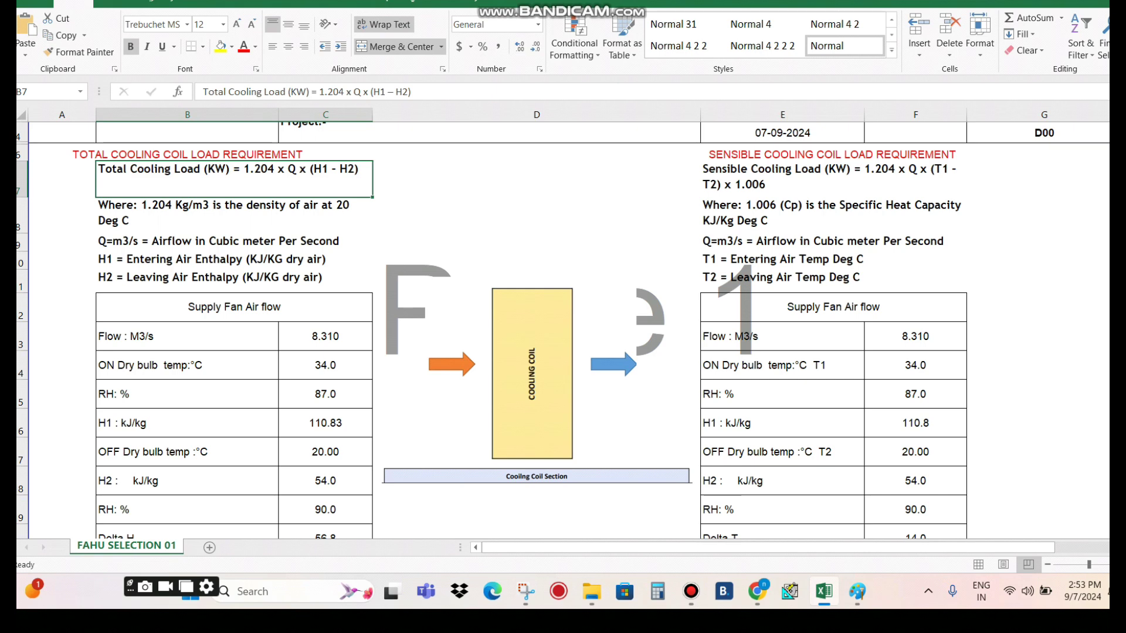
pyautogui.click(832, 179)
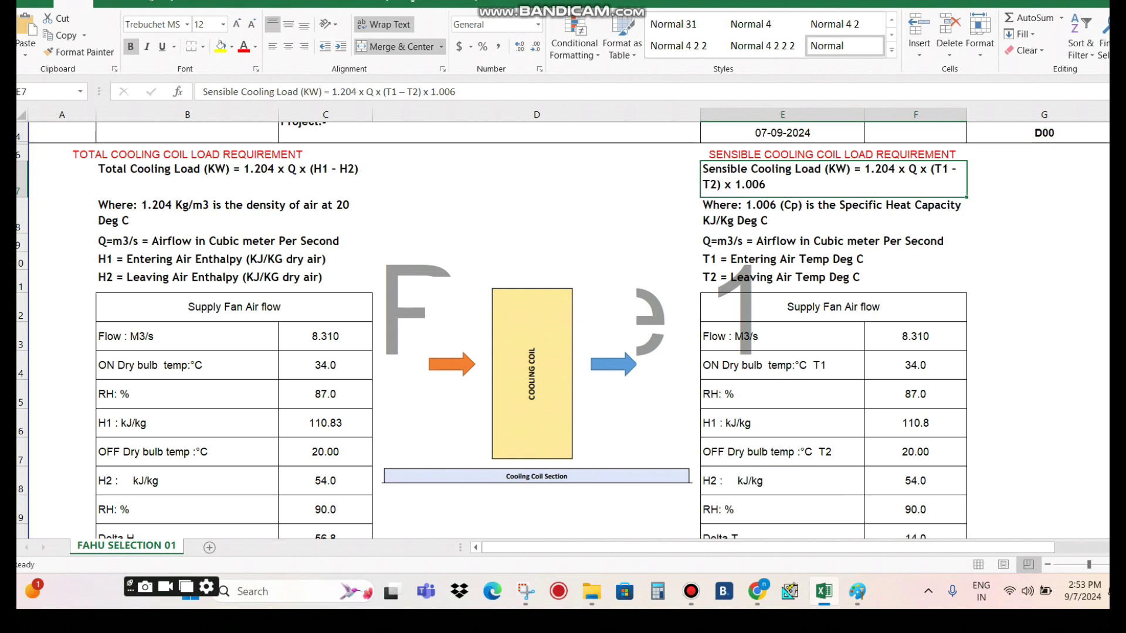
pyautogui.click(833, 260)
pyautogui.click(833, 280)
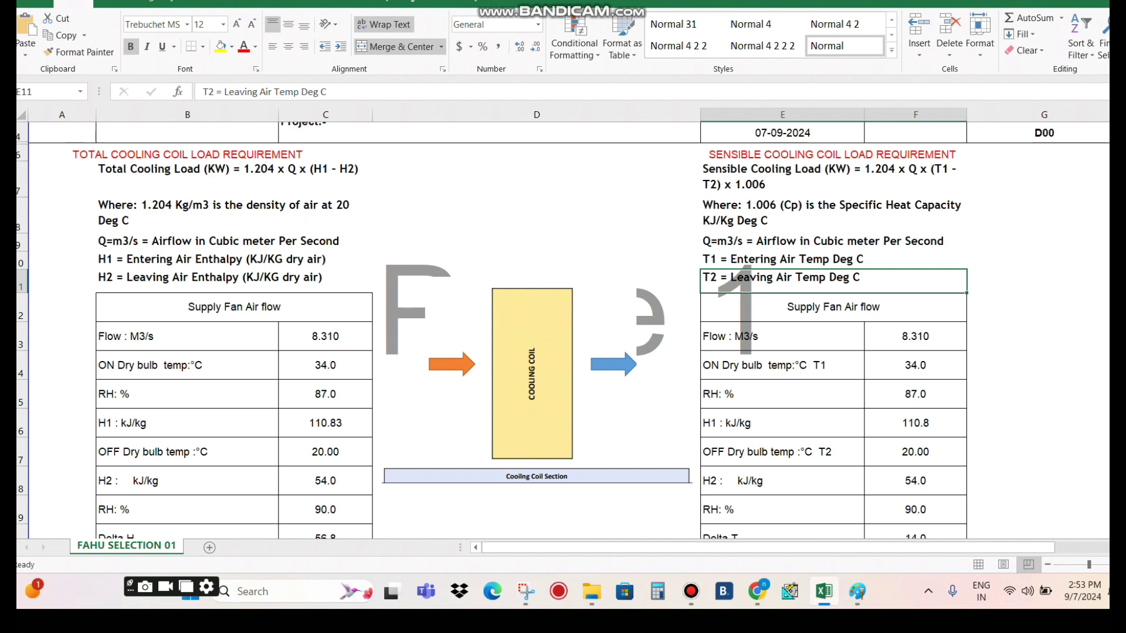
pyautogui.click(833, 215)
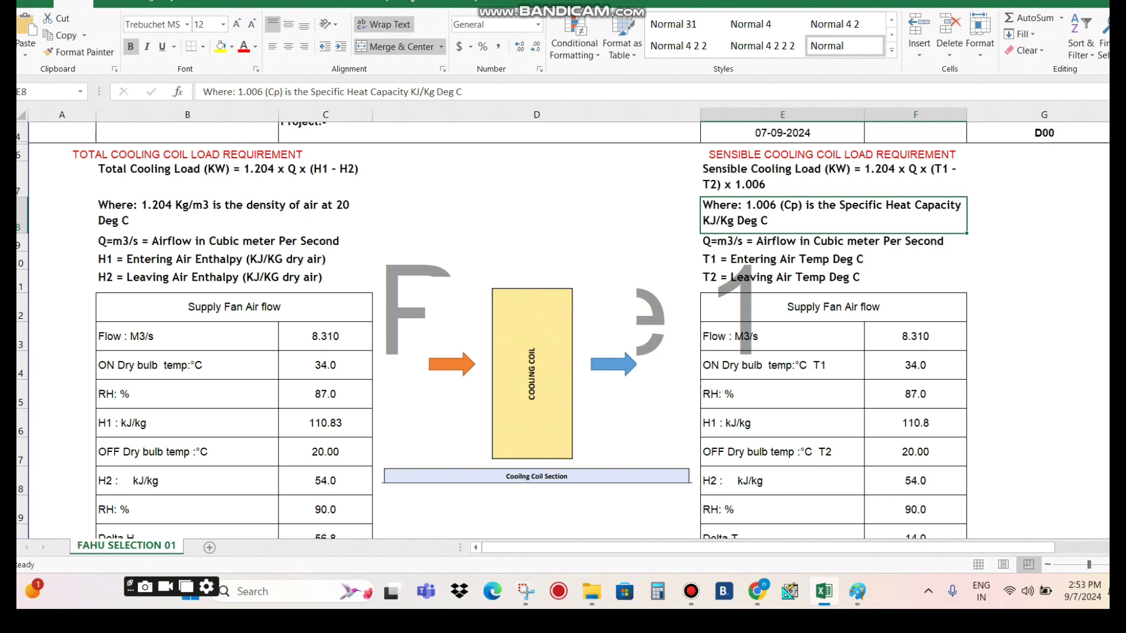
# - Underline the airflow, ON dry bulb temperature and RH values of the sensible table in red and link them to the total cooling table's values
pyautogui.scroll(-1, 563, 329)
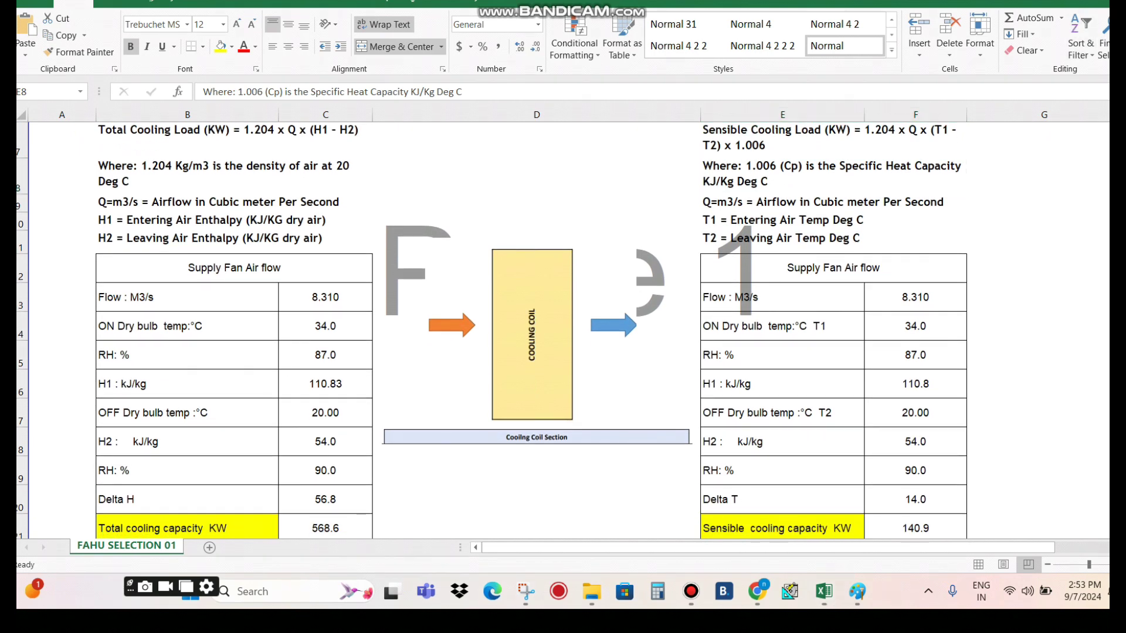
pyautogui.moveTo(901, 306); pyautogui.dragTo(933, 300)
pyautogui.moveTo(357, 292)
pyautogui.mouseDown()
pyautogui.moveTo(701, 215)
pyautogui.moveTo(880, 301)
pyautogui.mouseUp()
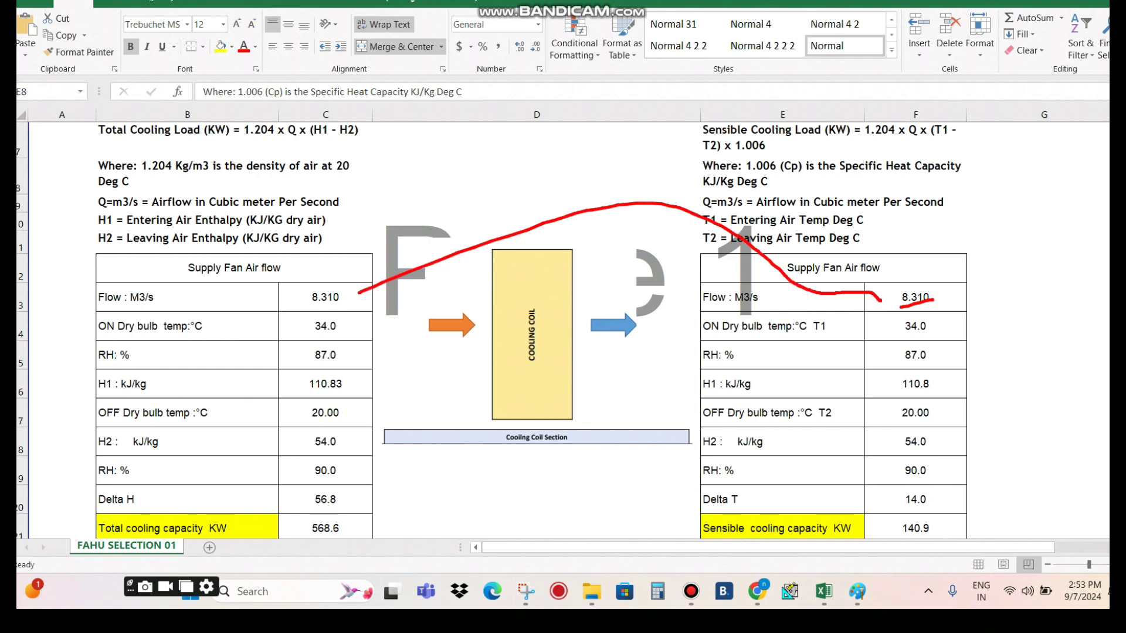
pyautogui.moveTo(348, 319)
pyautogui.mouseDown()
pyautogui.moveTo(592, 253)
pyautogui.moveTo(934, 332)
pyautogui.mouseUp()
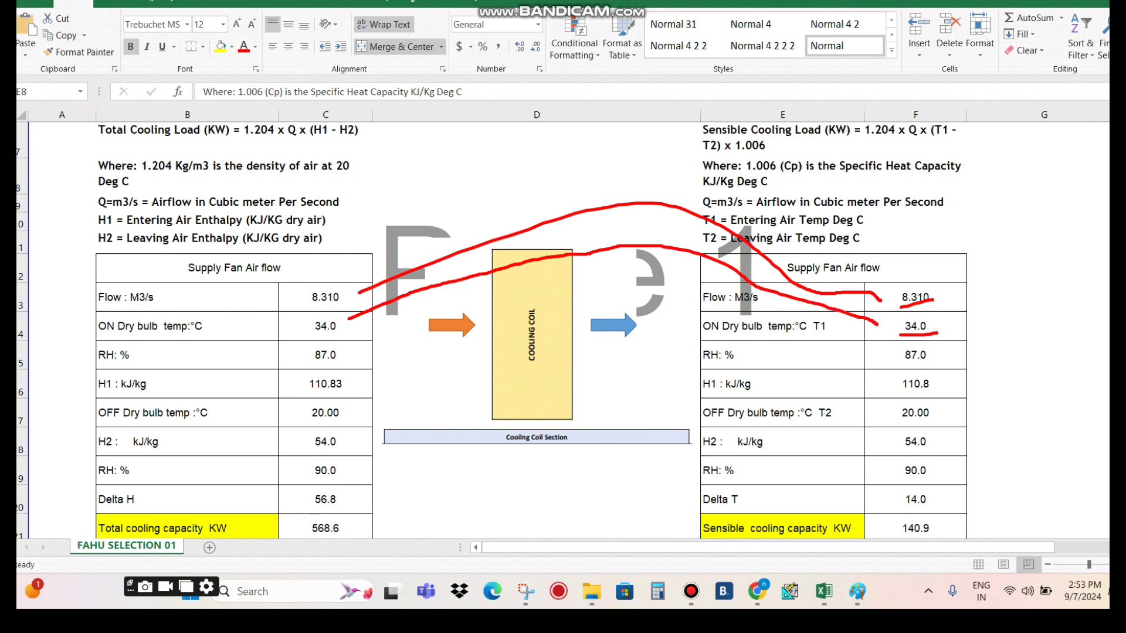
pyautogui.moveTo(743, 363); pyautogui.dragTo(779, 363)
pyautogui.moveTo(901, 361); pyautogui.dragTo(923, 364)
pyautogui.moveTo(363, 354)
pyautogui.mouseDown()
pyautogui.moveTo(561, 317)
pyautogui.moveTo(843, 359)
pyautogui.mouseUp()
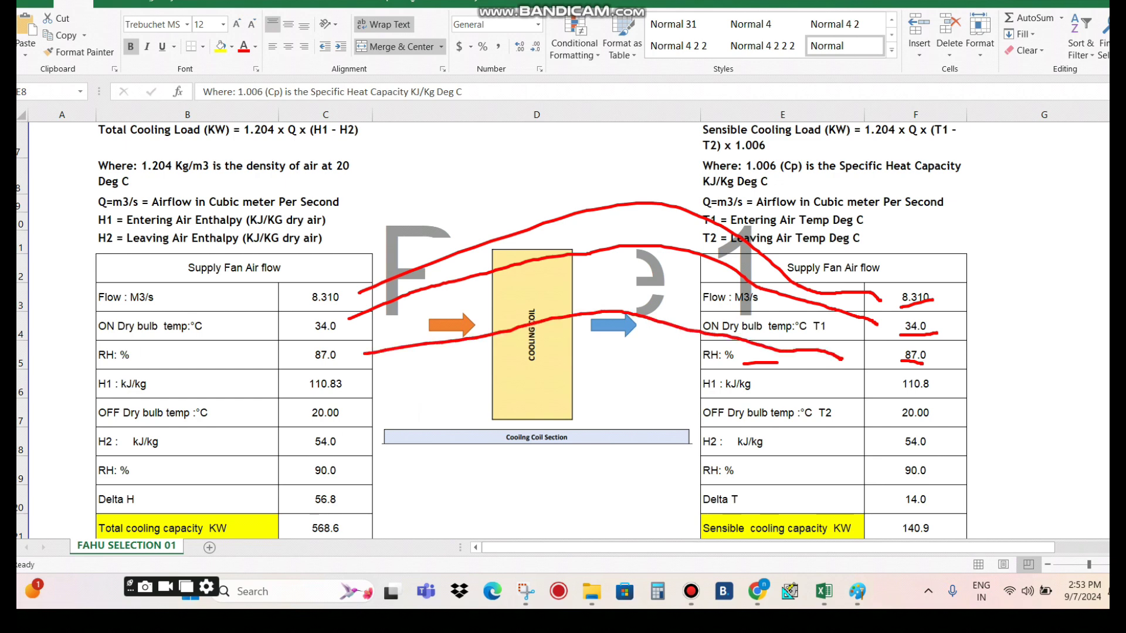
# - Strike out the H1 and H2 rows of the sensible table in red and tick its OFF dry bulb temperature and leaving RH values
pyautogui.moveTo(942, 374)
pyautogui.mouseDown()
pyautogui.moveTo(985, 367)
pyautogui.moveTo(961, 386)
pyautogui.mouseUp()
pyautogui.moveTo(707, 451)
pyautogui.mouseDown()
pyautogui.moveTo(832, 429)
pyautogui.moveTo(938, 447)
pyautogui.mouseUp()
pyautogui.moveTo(717, 379); pyautogui.dragTo(931, 385)
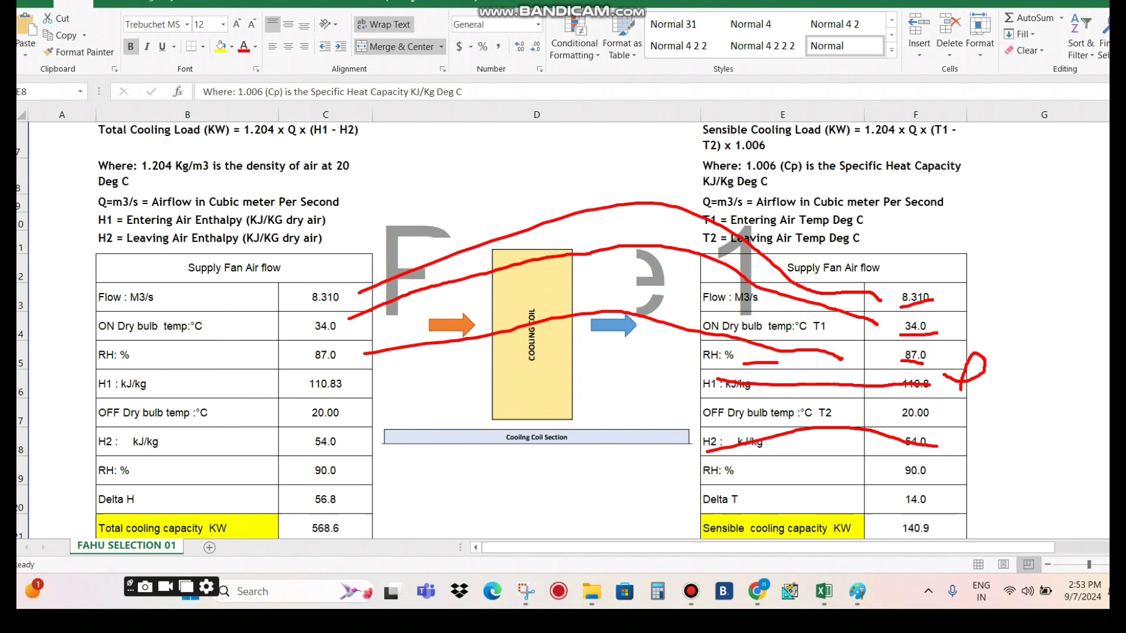
pyautogui.moveTo(949, 404); pyautogui.dragTo(1032, 376)
pyautogui.moveTo(950, 460); pyautogui.dragTo(1001, 438)
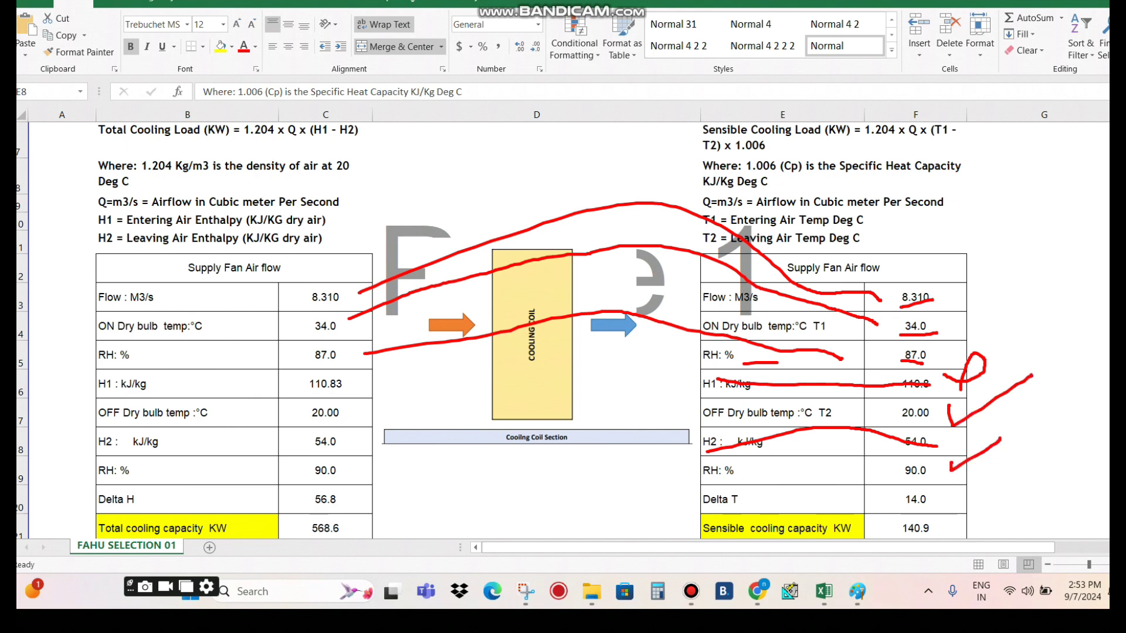
# - Tick and circle the Delta T value in red, and bracket the ON and OFF dry bulb temperatures of the sensible table
pyautogui.moveTo(934, 492); pyautogui.dragTo(987, 480)
pyautogui.moveTo(894, 317)
pyautogui.mouseDown()
pyautogui.moveTo(868, 380)
pyautogui.moveTo(899, 408)
pyautogui.mouseUp()
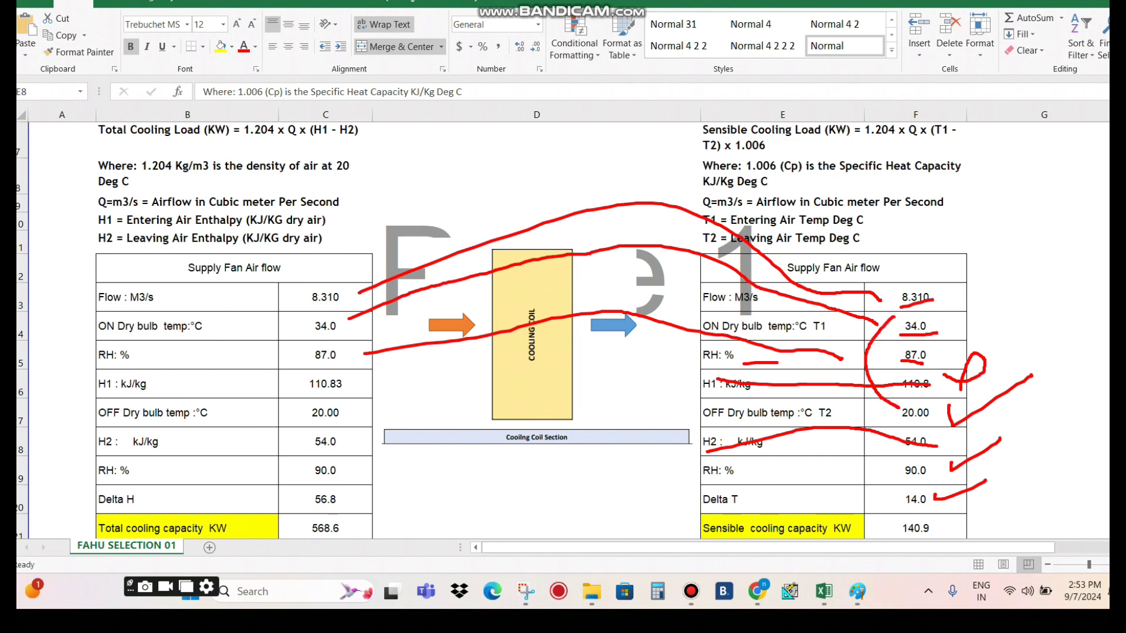
pyautogui.moveTo(890, 500)
pyautogui.mouseDown()
pyautogui.moveTo(920, 515)
pyautogui.moveTo(888, 487)
pyautogui.moveTo(889, 506)
pyautogui.mouseUp()
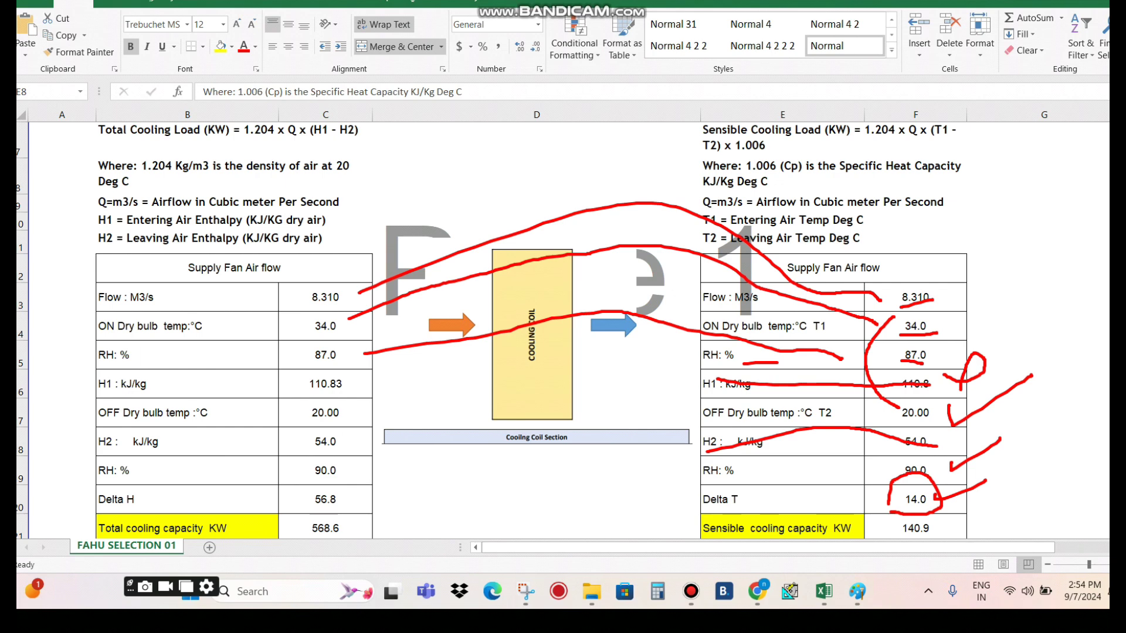
# - Mark 1.204 and T1 in the sensible equation, connect Q to the airflow value, outline the sensible cooling capacity and tick both capacity results
pyautogui.moveTo(865, 142); pyautogui.dragTo(911, 143)
pyautogui.moveTo(921, 289)
pyautogui.mouseDown()
pyautogui.moveTo(923, 147)
pyautogui.moveTo(967, 126)
pyautogui.mouseUp()
pyautogui.moveTo(956, 465)
pyautogui.mouseDown()
pyautogui.moveTo(928, 498)
pyautogui.moveTo(879, 517)
pyautogui.moveTo(760, 517)
pyautogui.moveTo(705, 535)
pyautogui.moveTo(882, 542)
pyautogui.moveTo(938, 525)
pyautogui.moveTo(918, 510)
pyautogui.moveTo(1005, 477)
pyautogui.mouseUp()
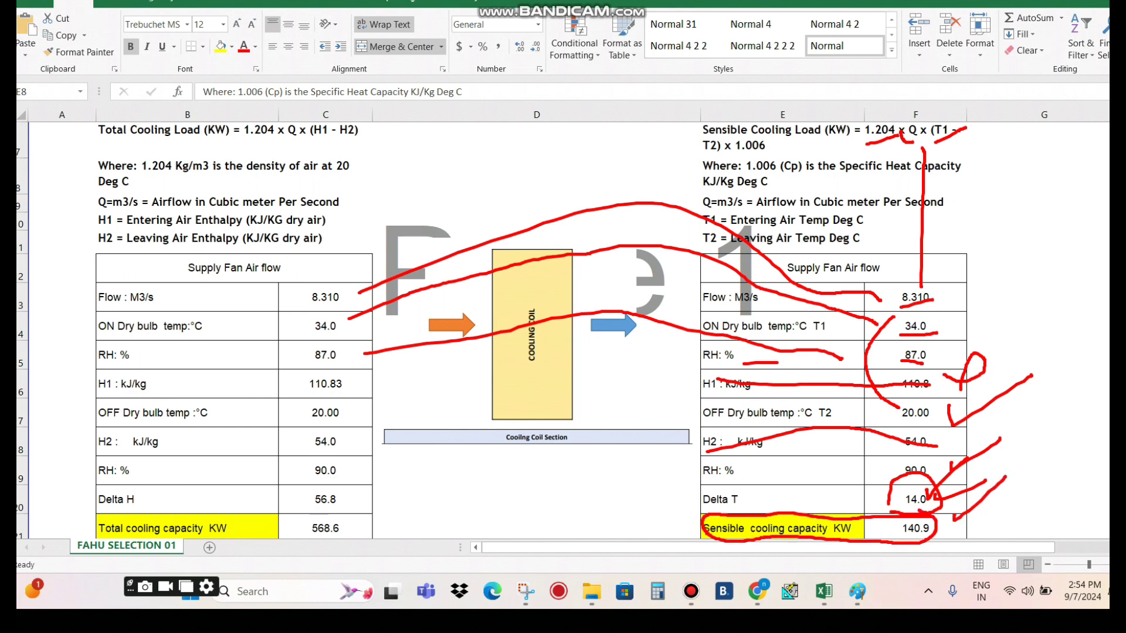
pyautogui.moveTo(342, 519); pyautogui.dragTo(407, 486)
pyautogui.moveTo(945, 482); pyautogui.dragTo(898, 530)
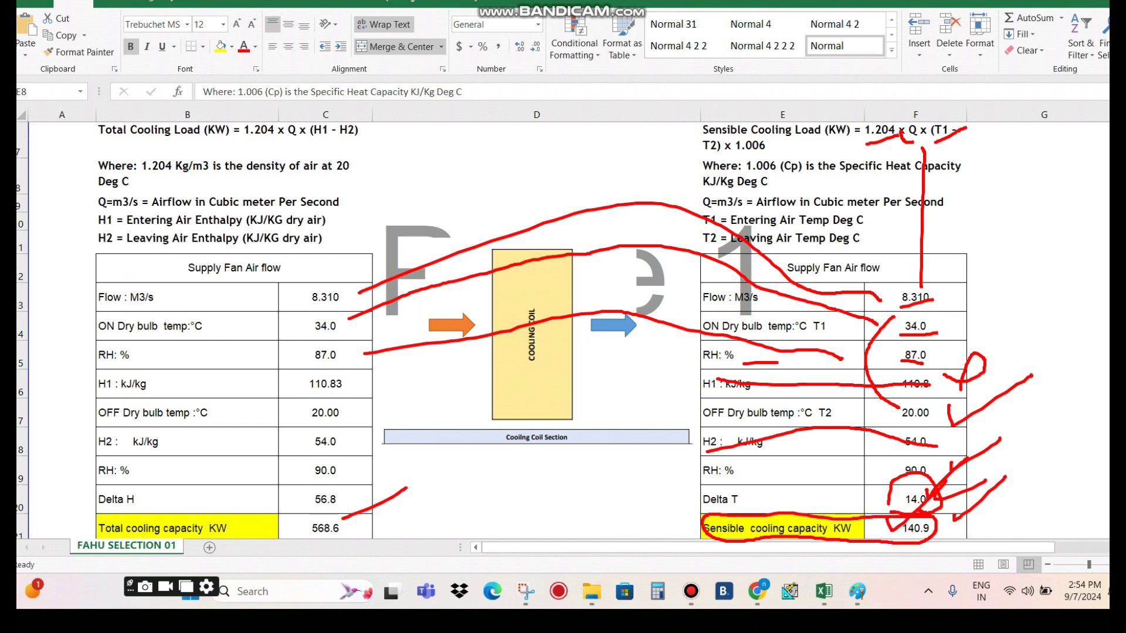